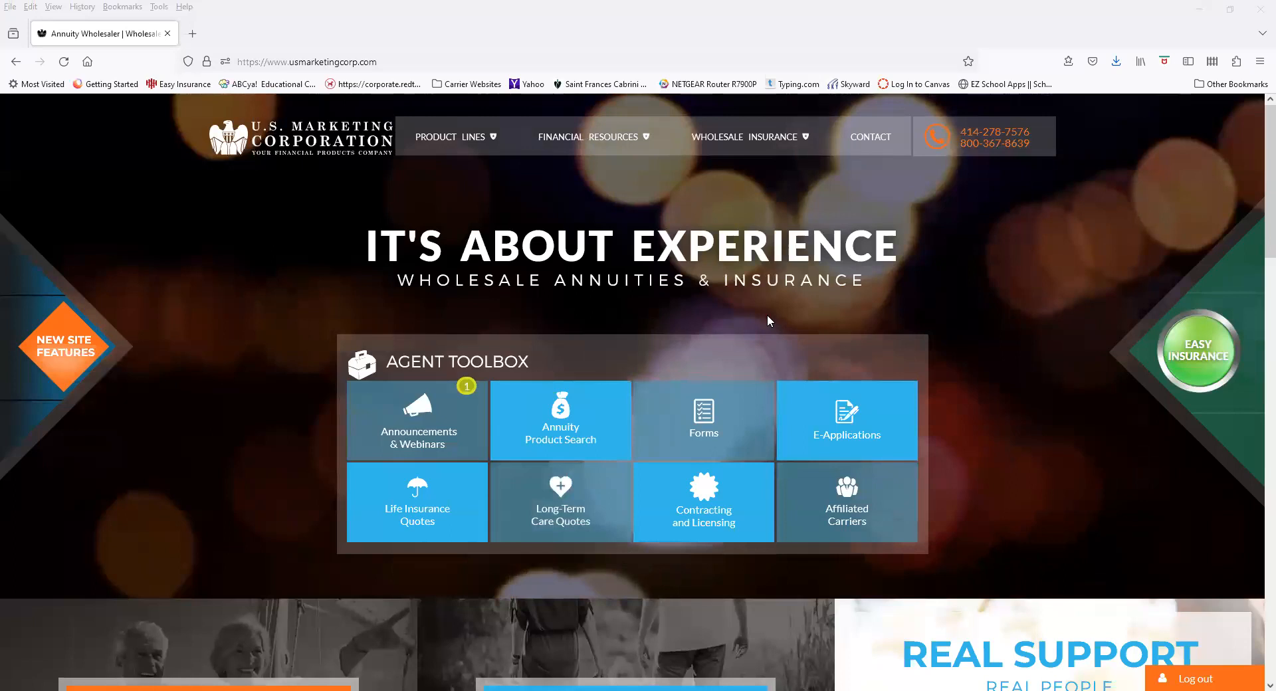
Go to the Easy Insurance page, open its self-registration form, and select the Login Name field
click(1203, 376)
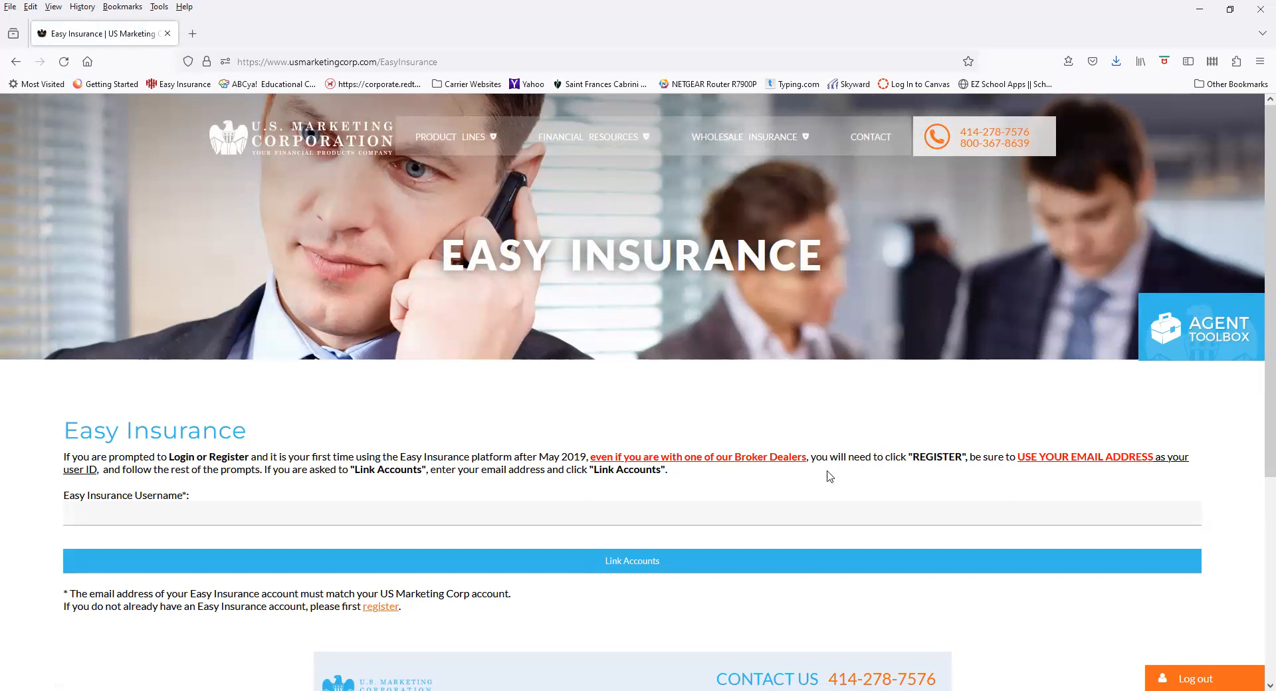
click(390, 616)
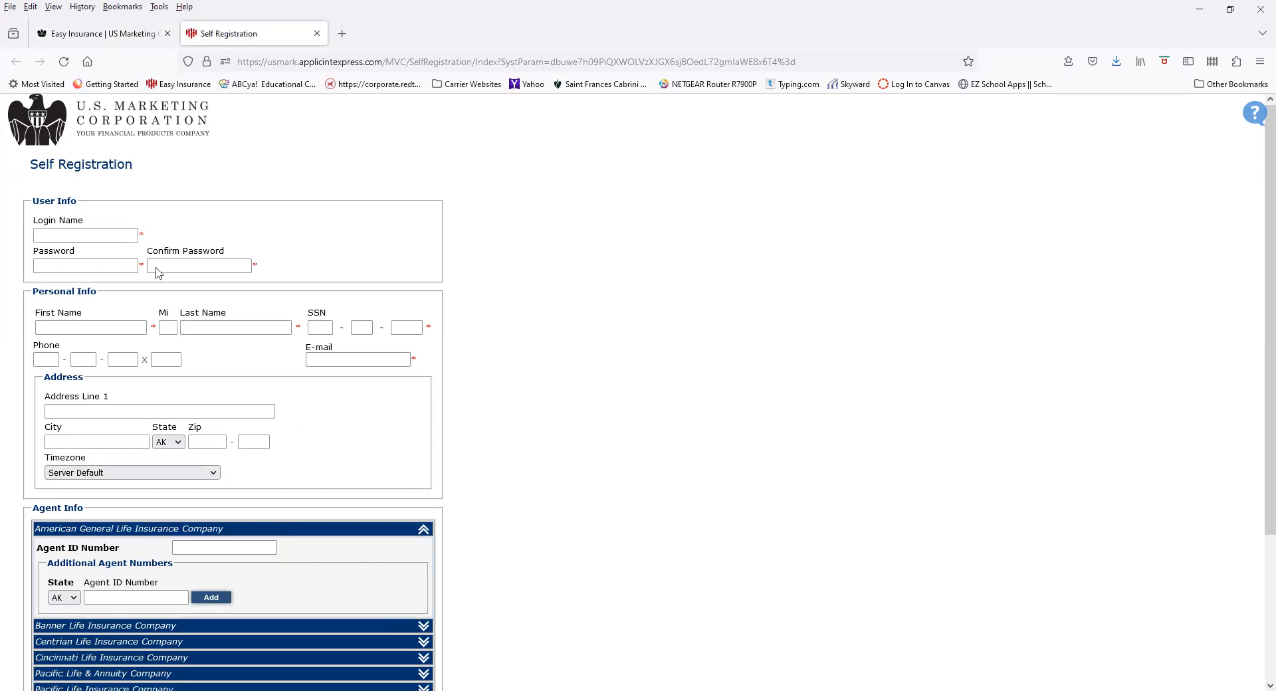
click(117, 239)
Save the self-registration form, close its tab, and load the Easy Insurance login page
scroll(208, 562, down, 5)
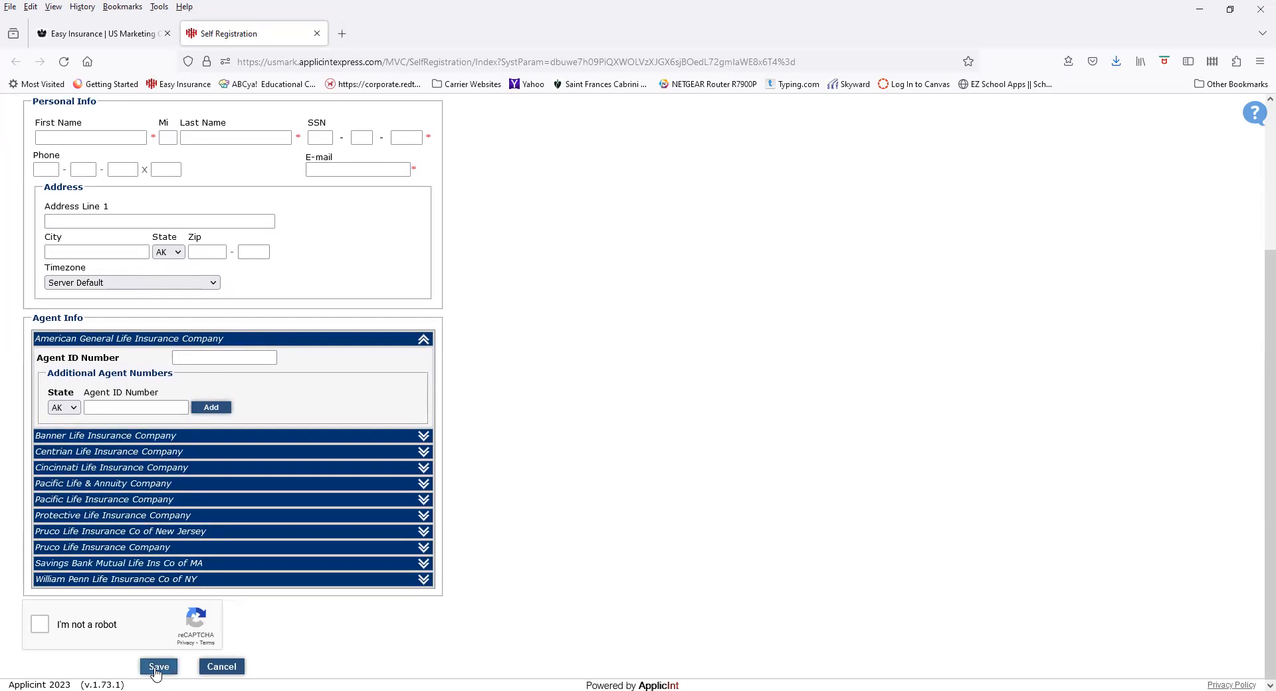
click(159, 667)
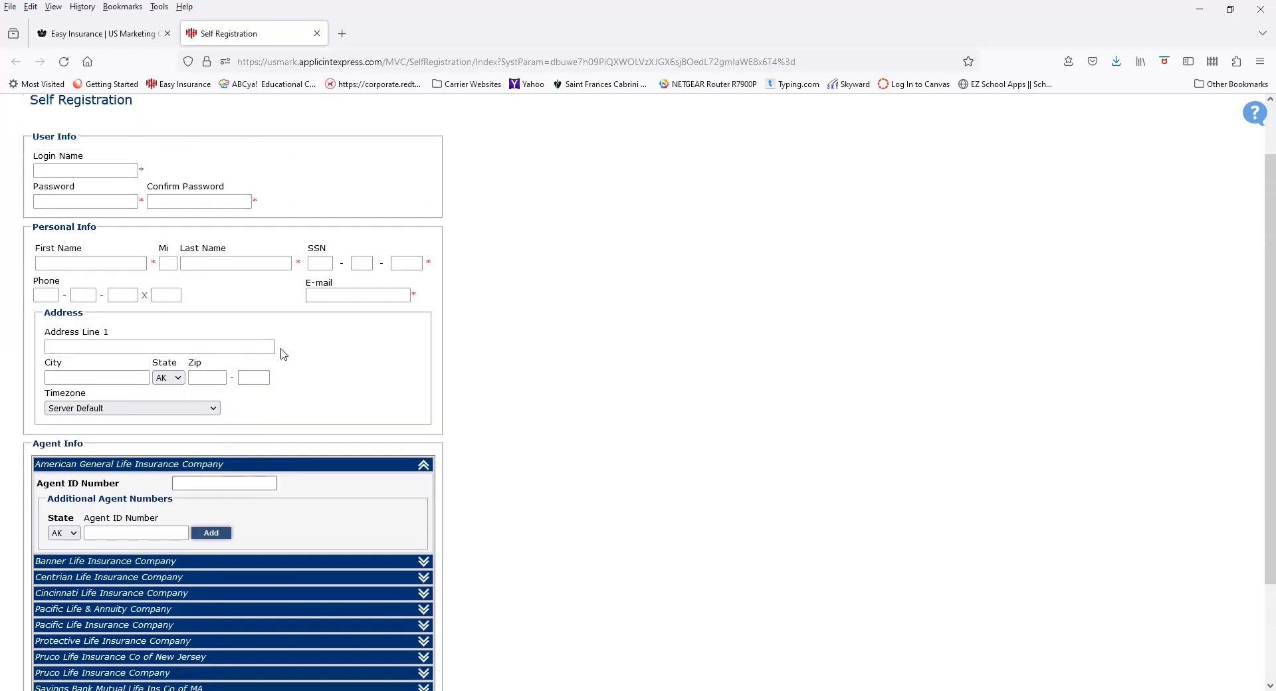
click(317, 33)
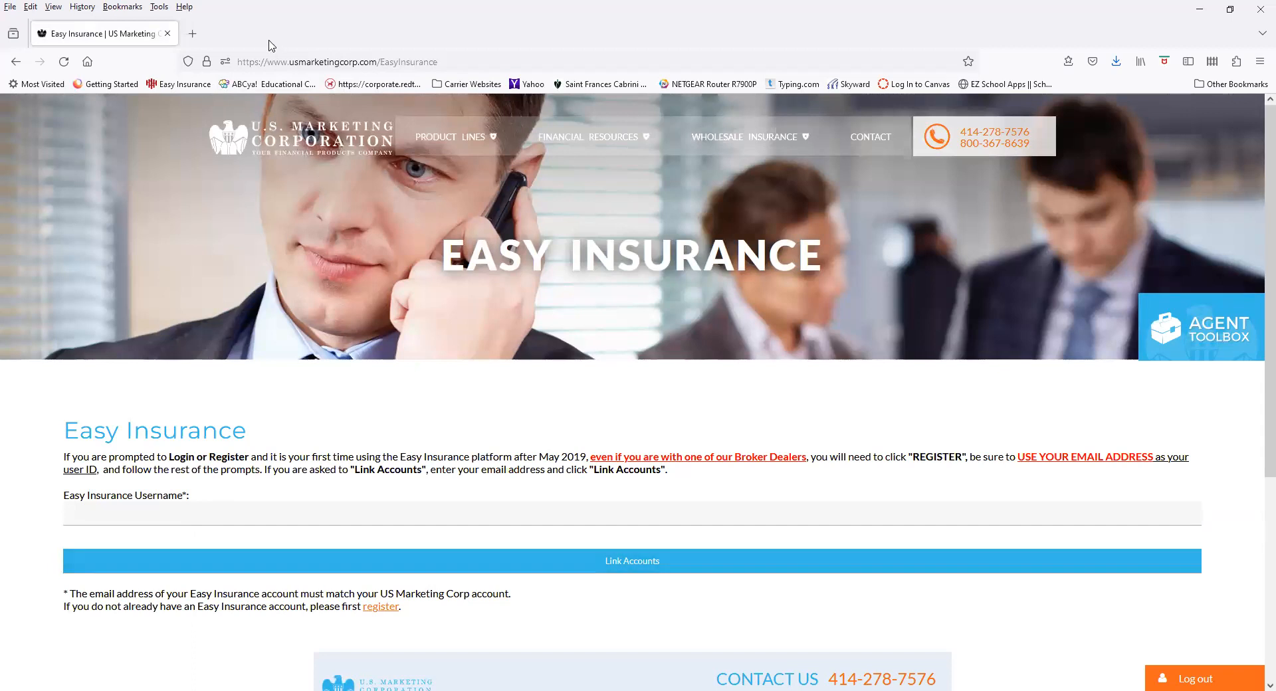
click(184, 84)
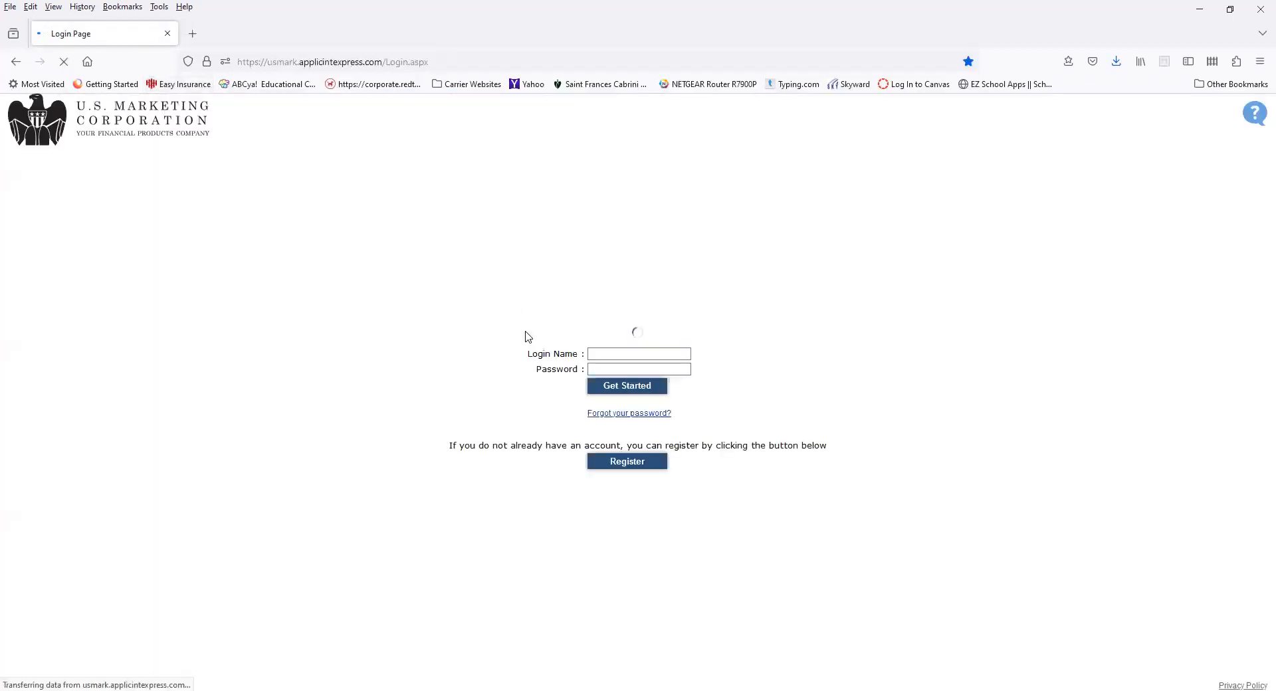
Log in with the saved agent credentials to reach the Start a quote page
click(590, 343)
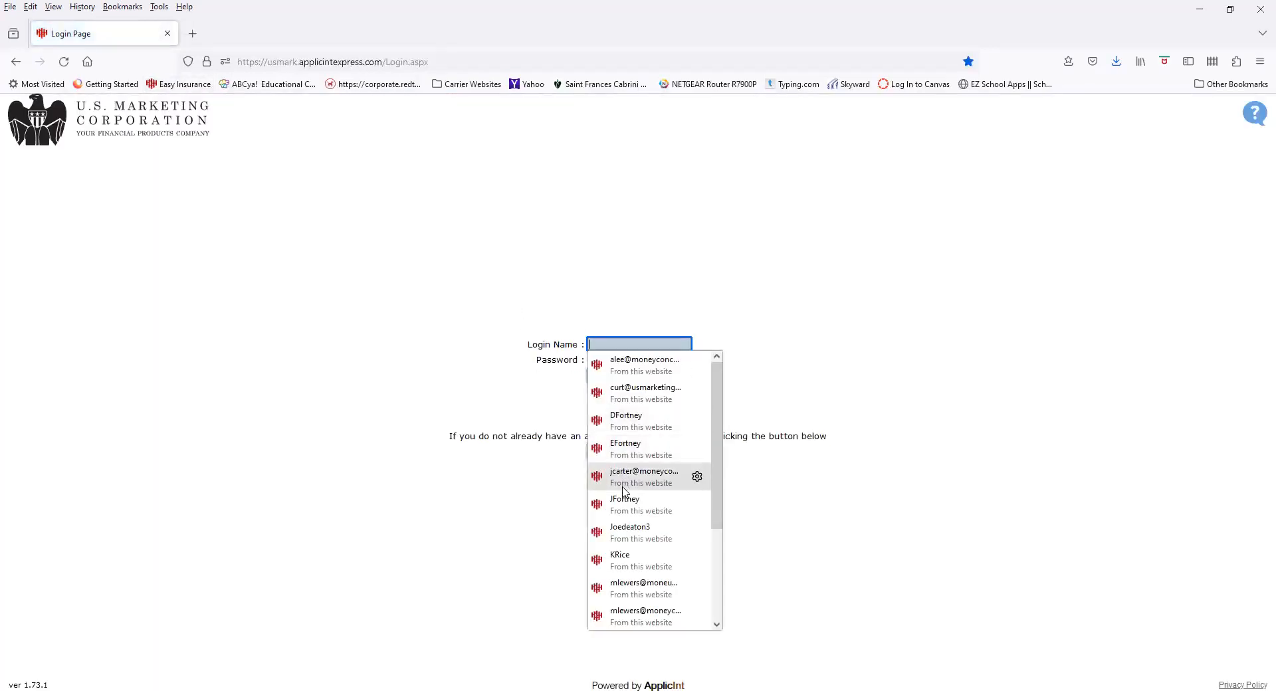
click(641, 454)
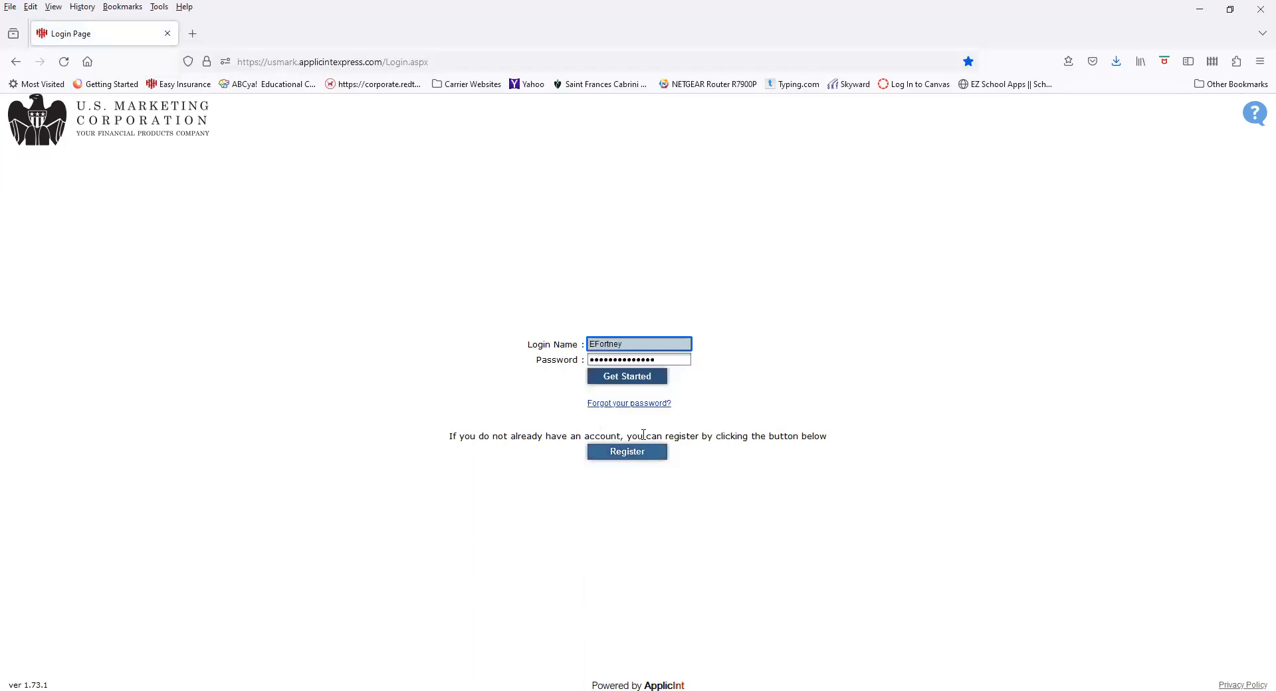
click(641, 377)
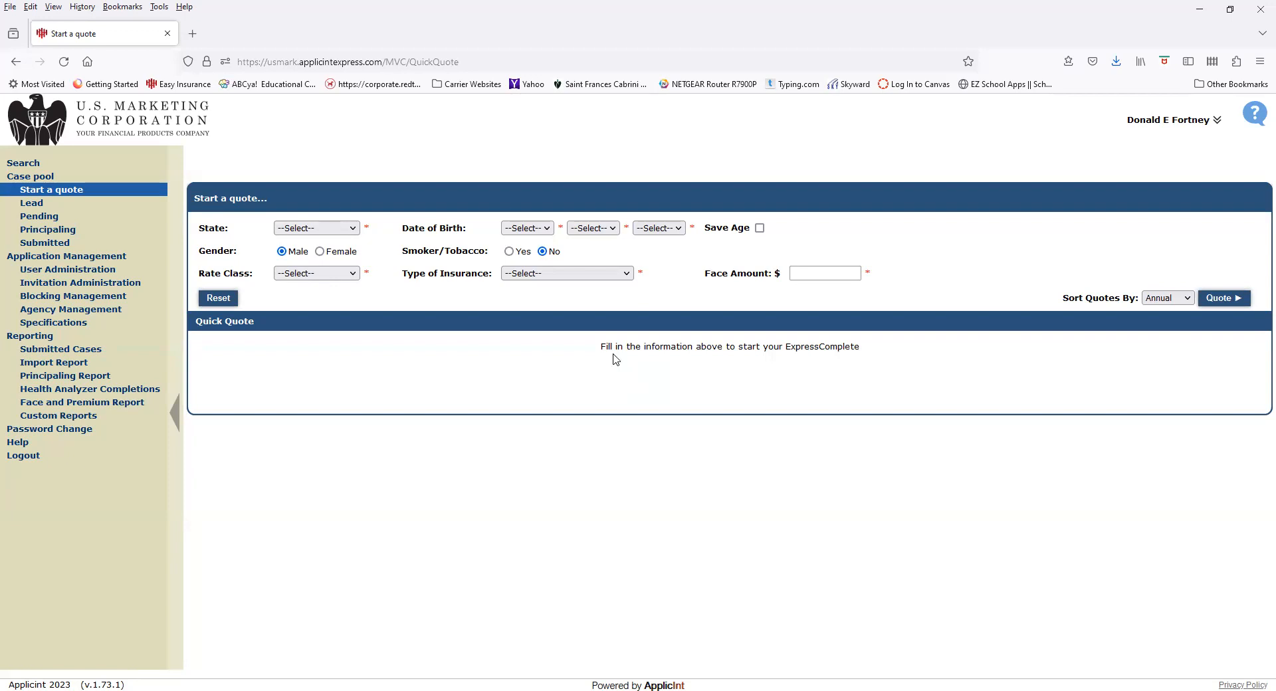
click(350, 228)
Set State to Wisconsin and date of birth to January 1, 1988
scroll(307, 518, down, 10)
click(308, 533)
click(546, 229)
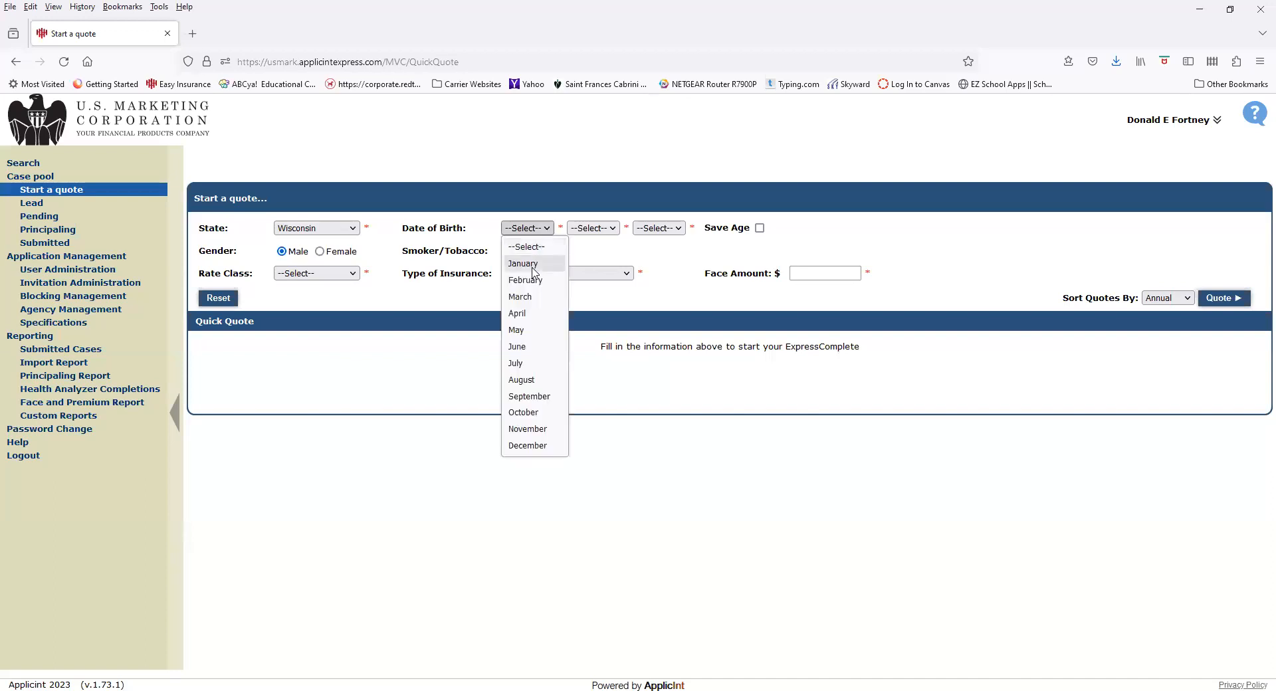
click(533, 265)
click(590, 228)
click(586, 264)
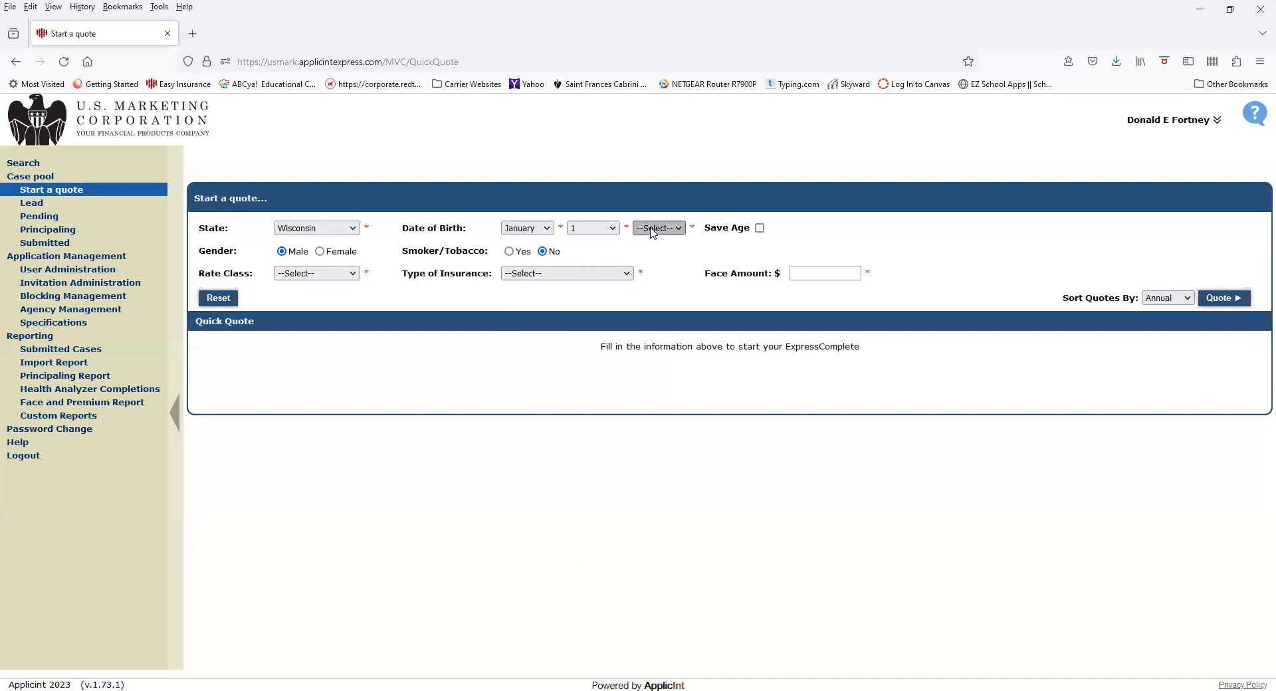
click(658, 228)
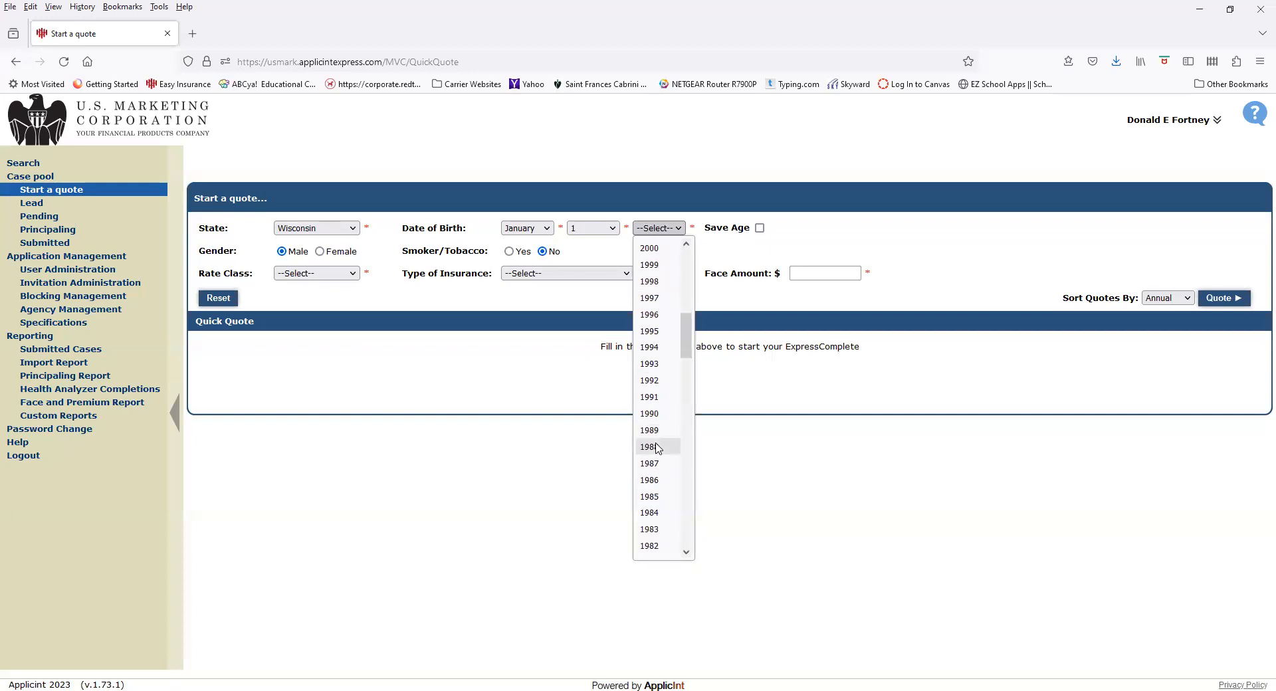
click(651, 448)
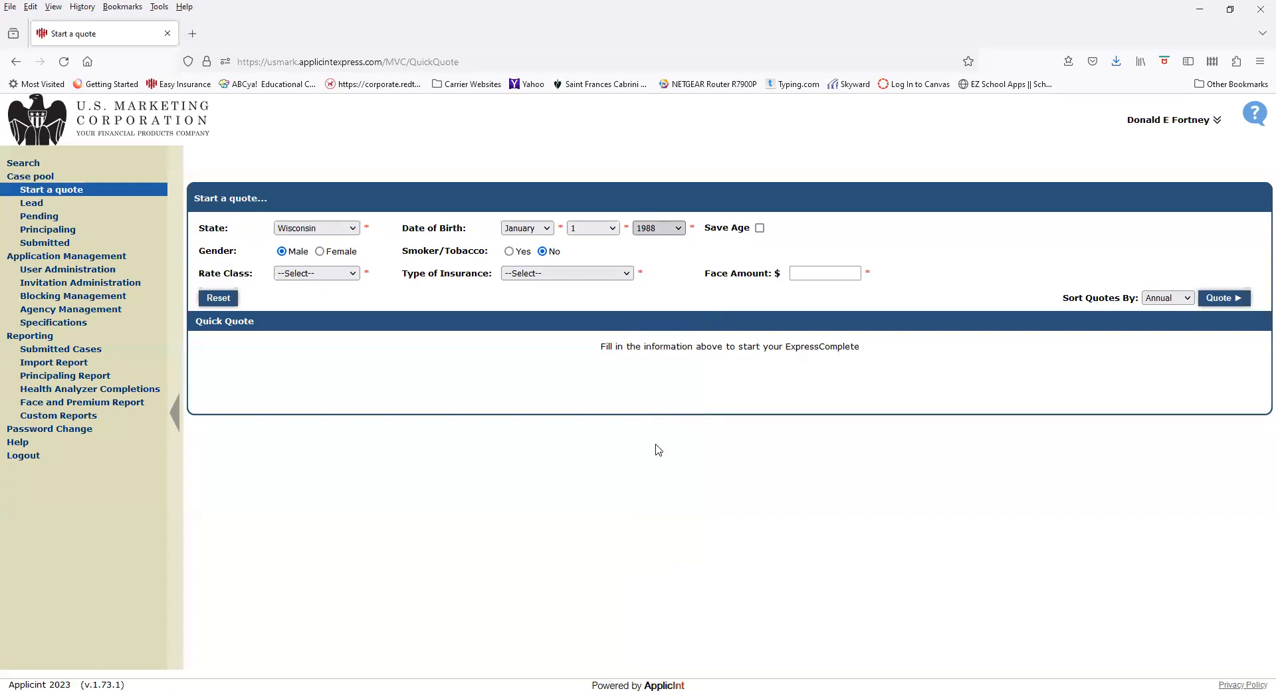
Choose Preferred Plus, 30 Year Level Term, face amount 1000000, and run the quote
click(342, 274)
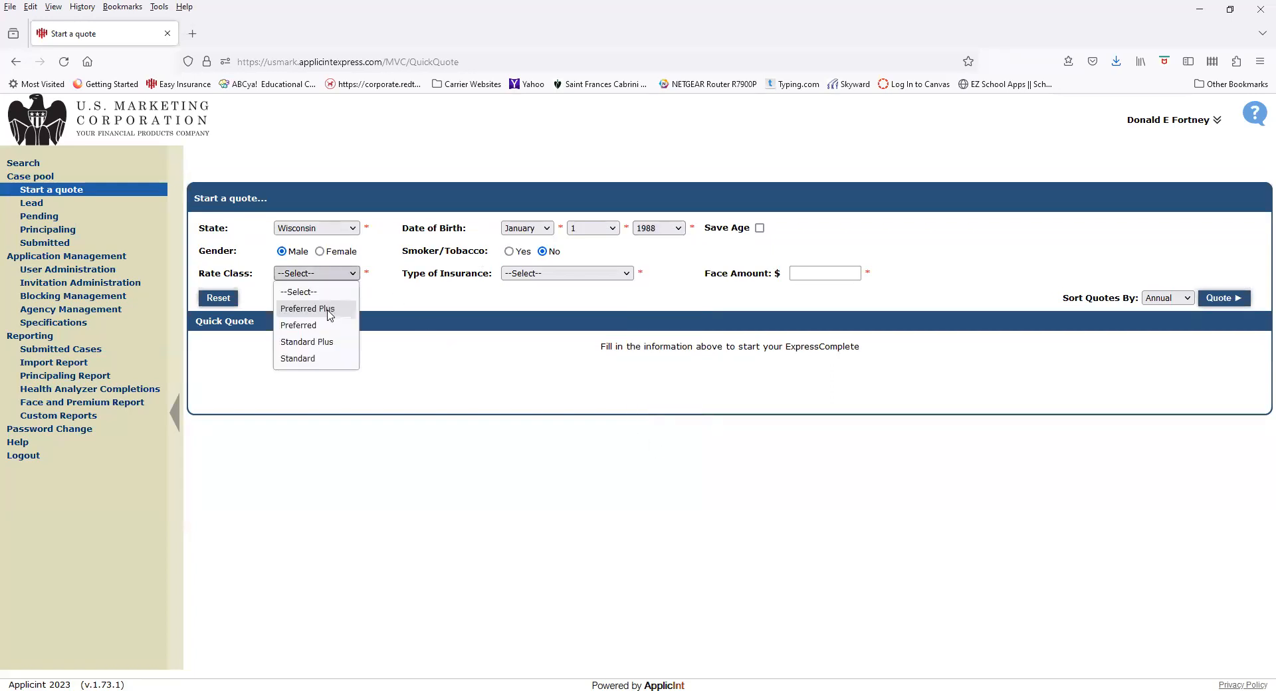
click(331, 311)
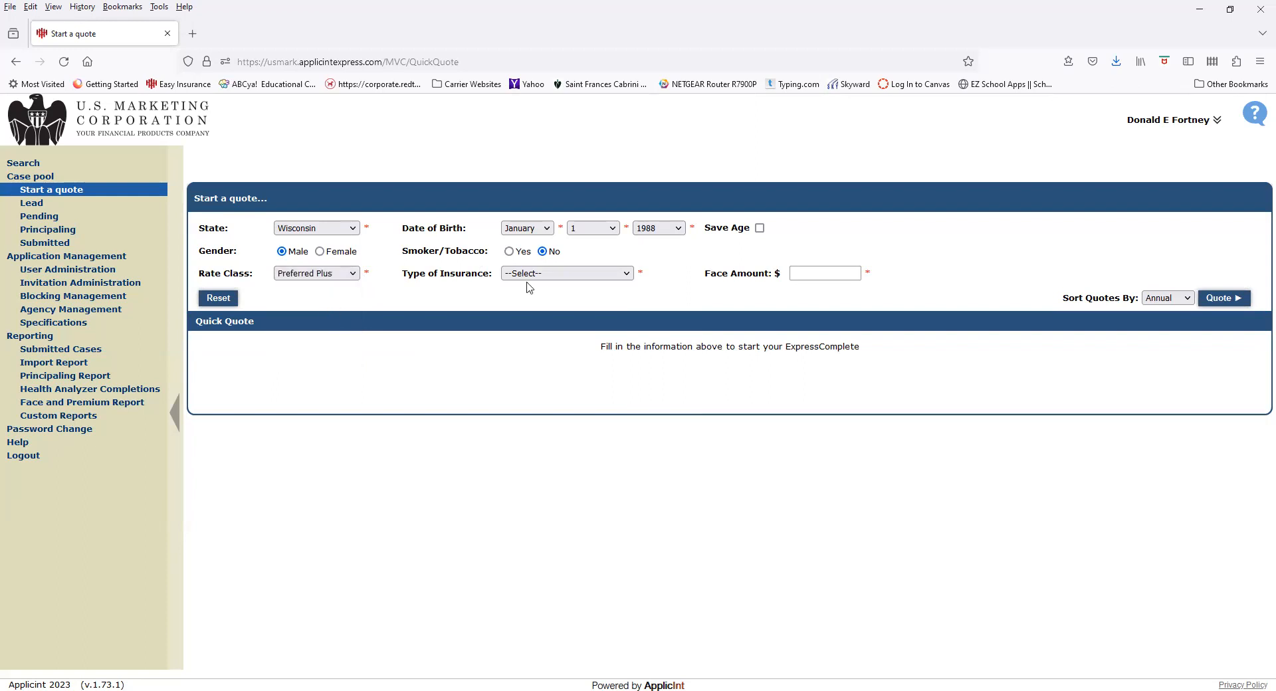
click(553, 275)
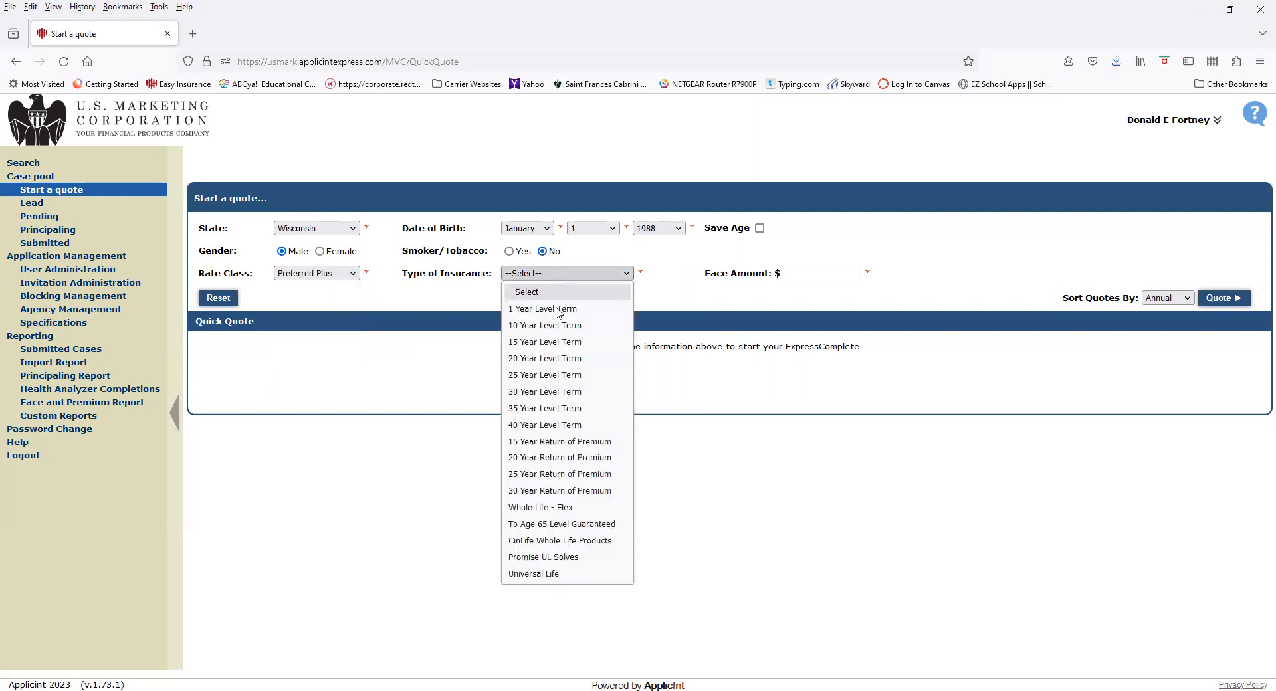
click(550, 394)
click(836, 272)
text(1000000)
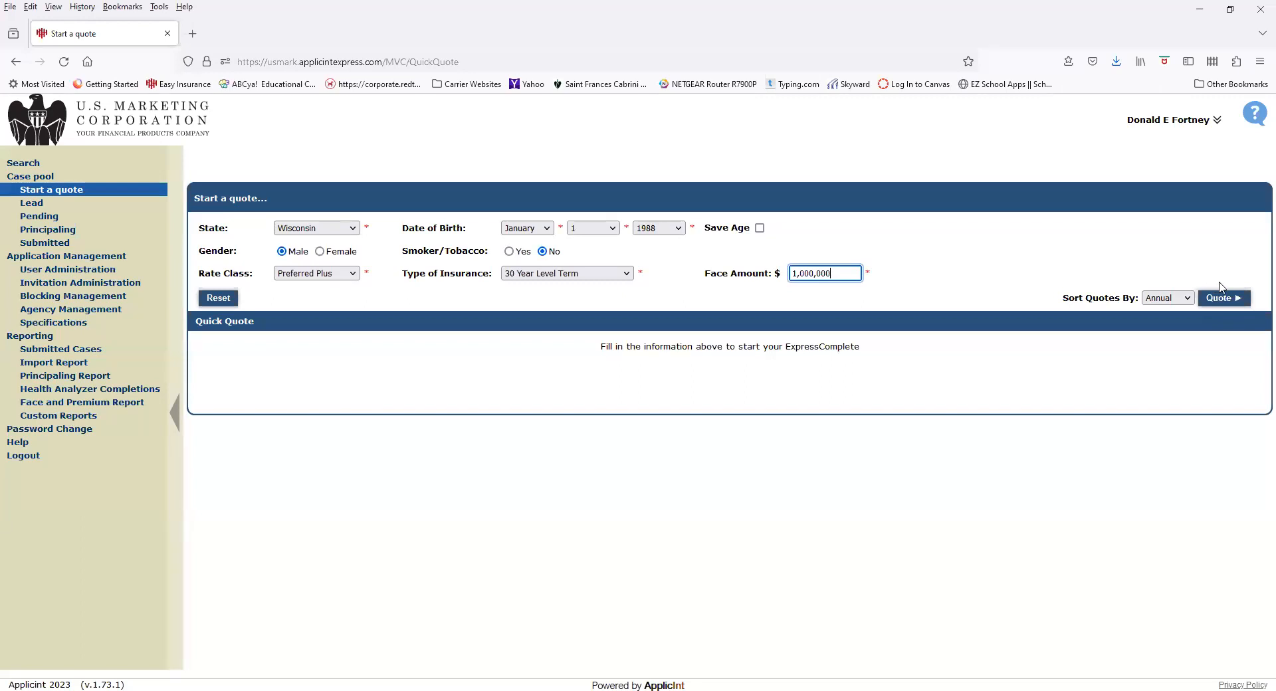
click(1239, 298)
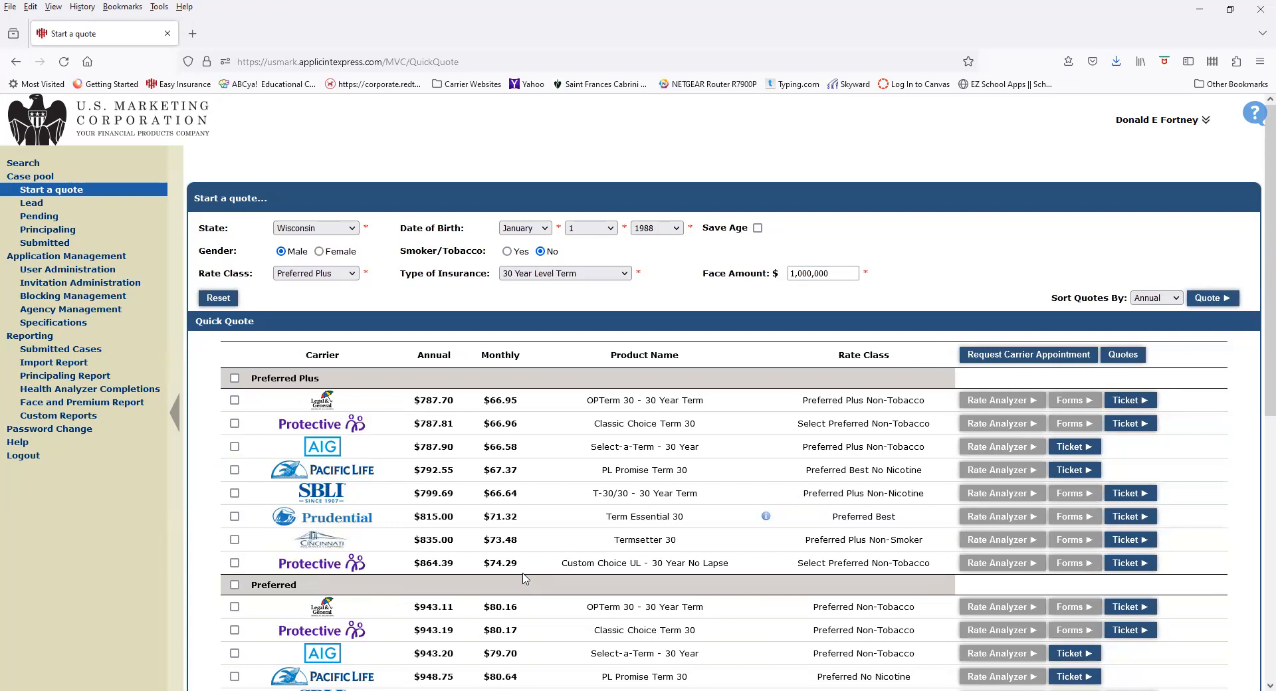
Scroll through the 30-year term quote results and back to the top
scroll(522, 578, down, 5)
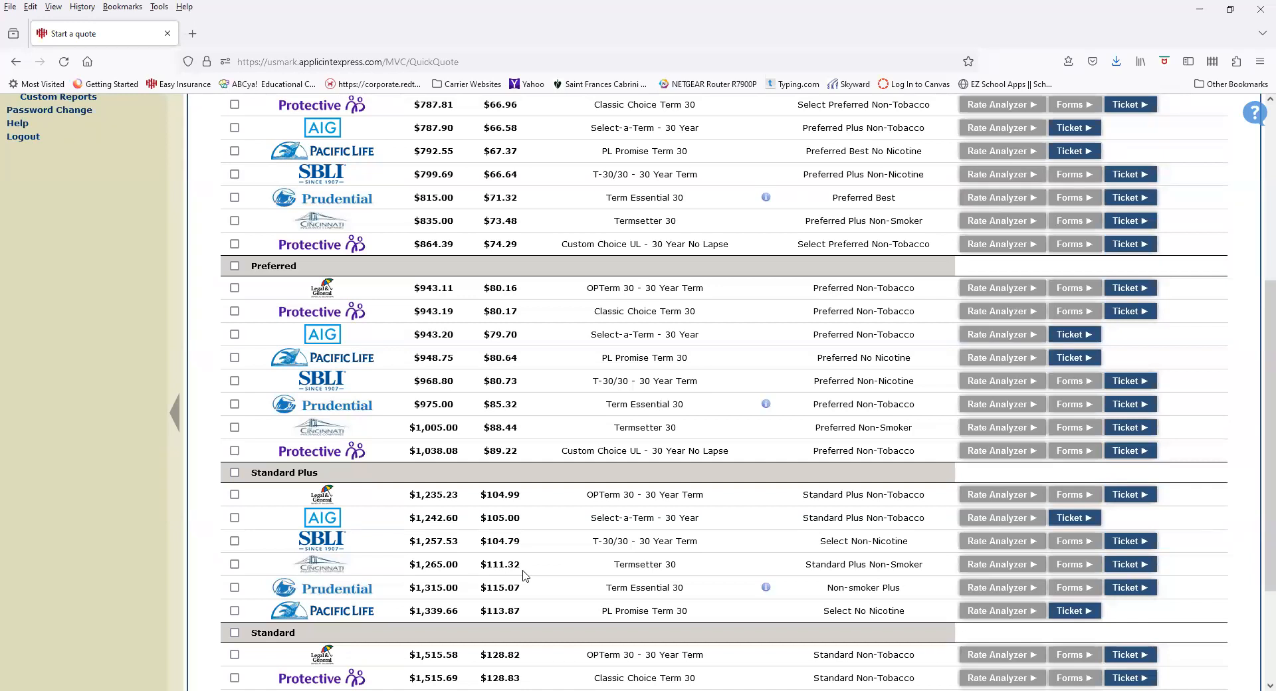
scroll(258, 438, up, 5)
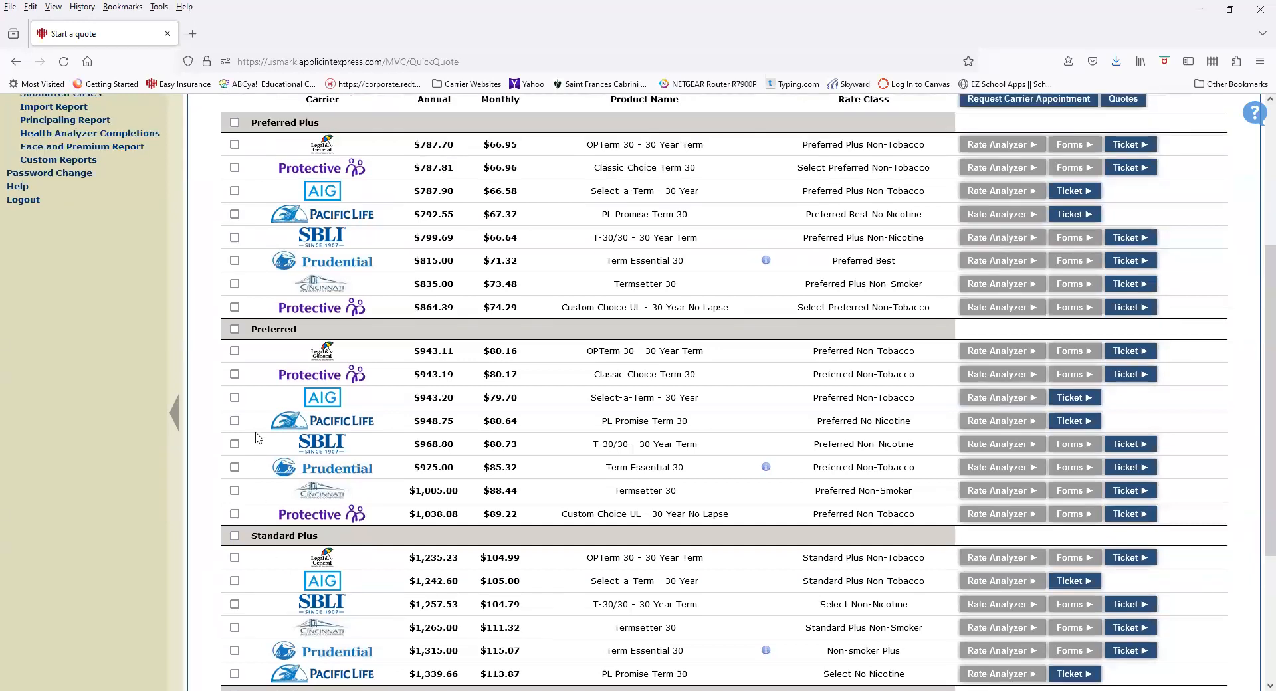
Tick the Legal & General, Protective and AIG Preferred Plus quotes and print their comparison PDF
click(234, 400)
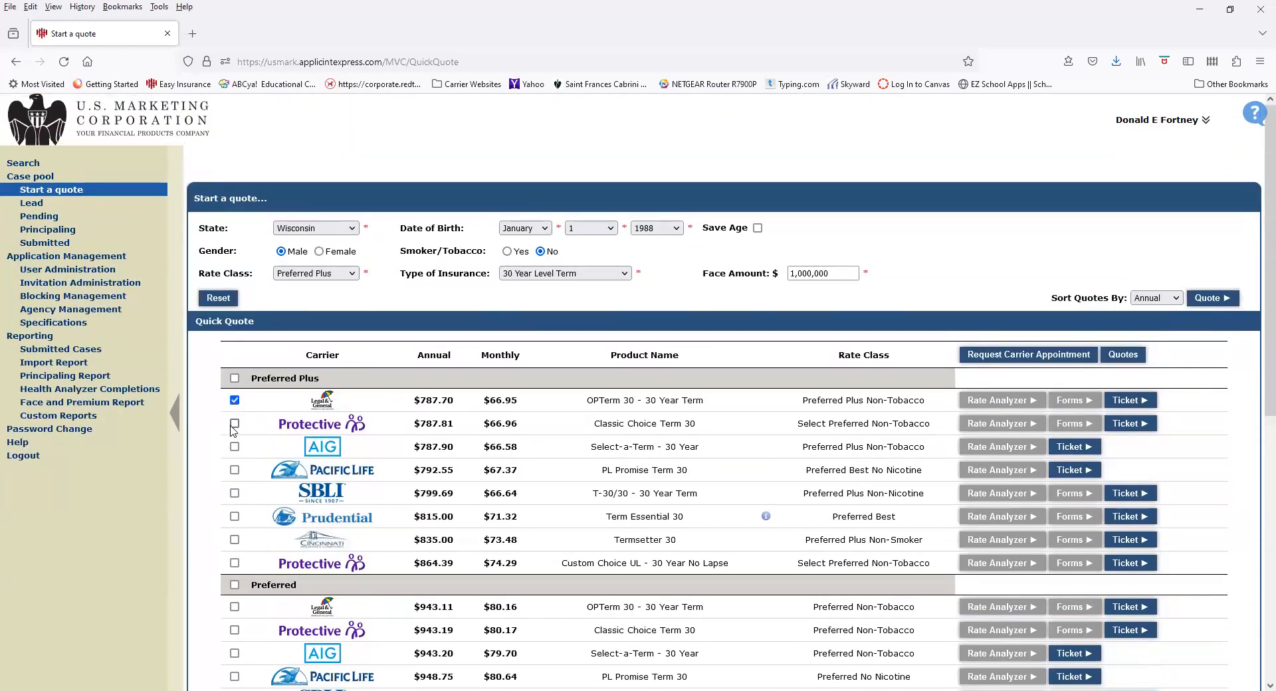
click(234, 424)
click(234, 446)
click(1131, 359)
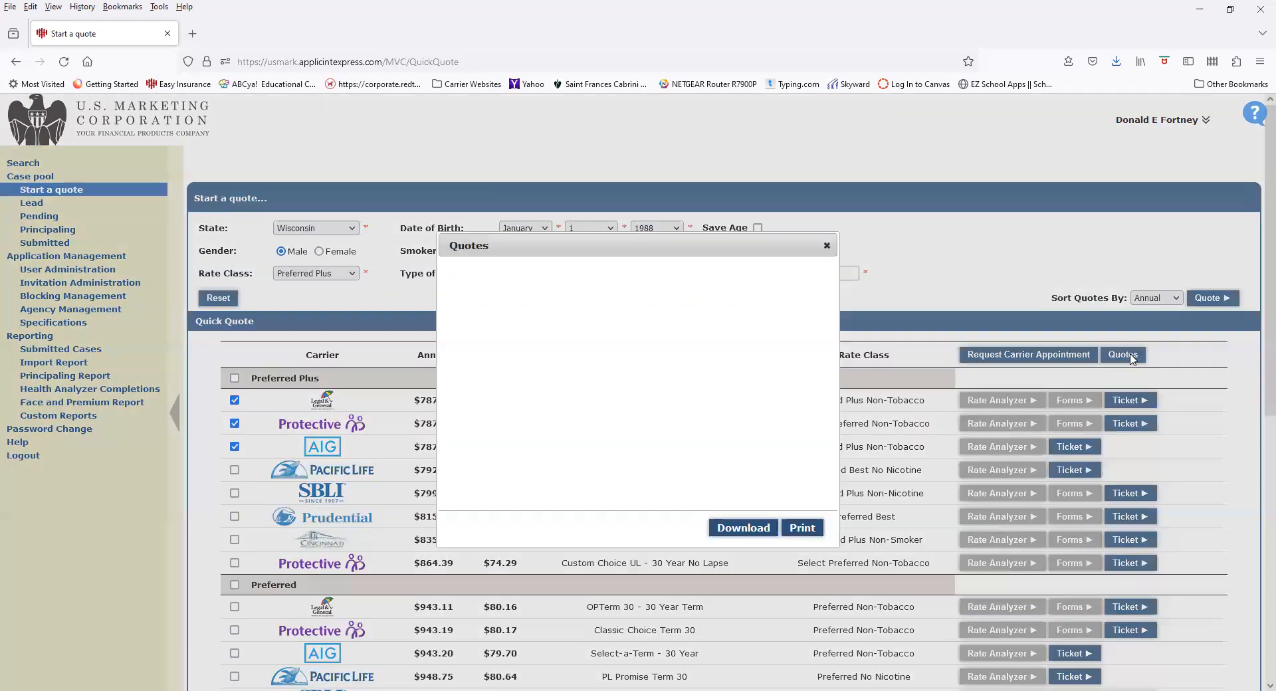
click(805, 527)
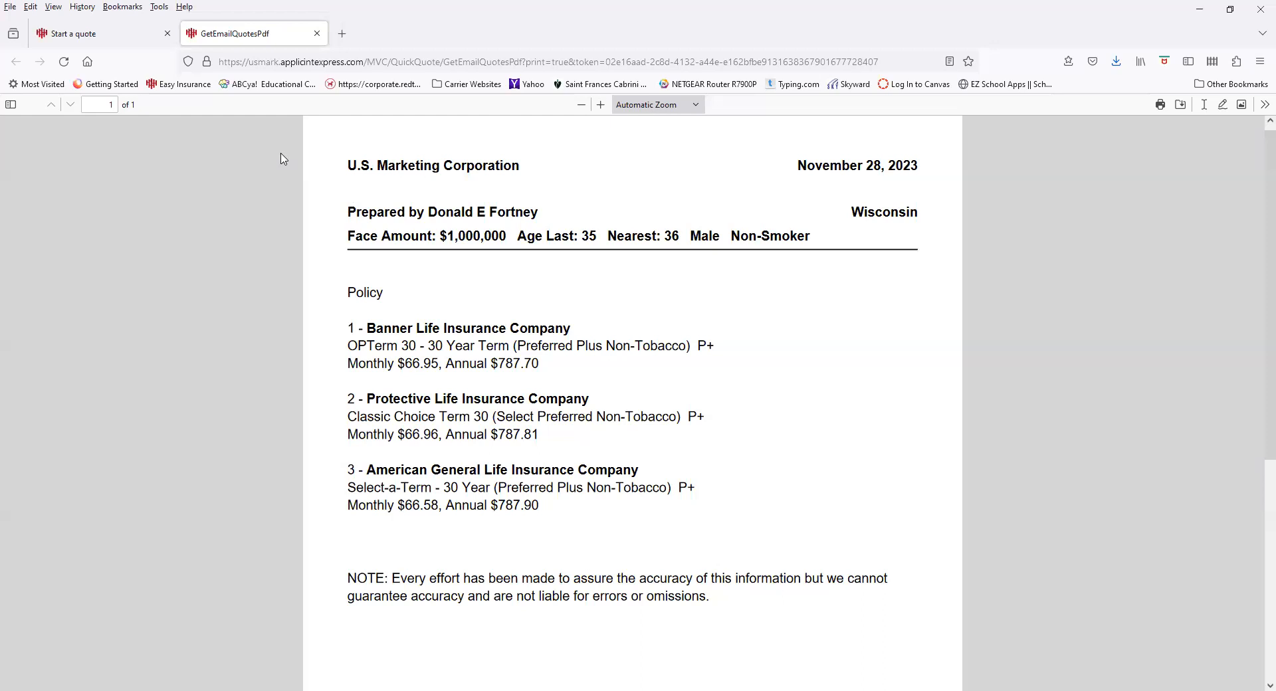
Close the quote PDF, untick all three quotes, and start a Legal & General application ticket
click(317, 33)
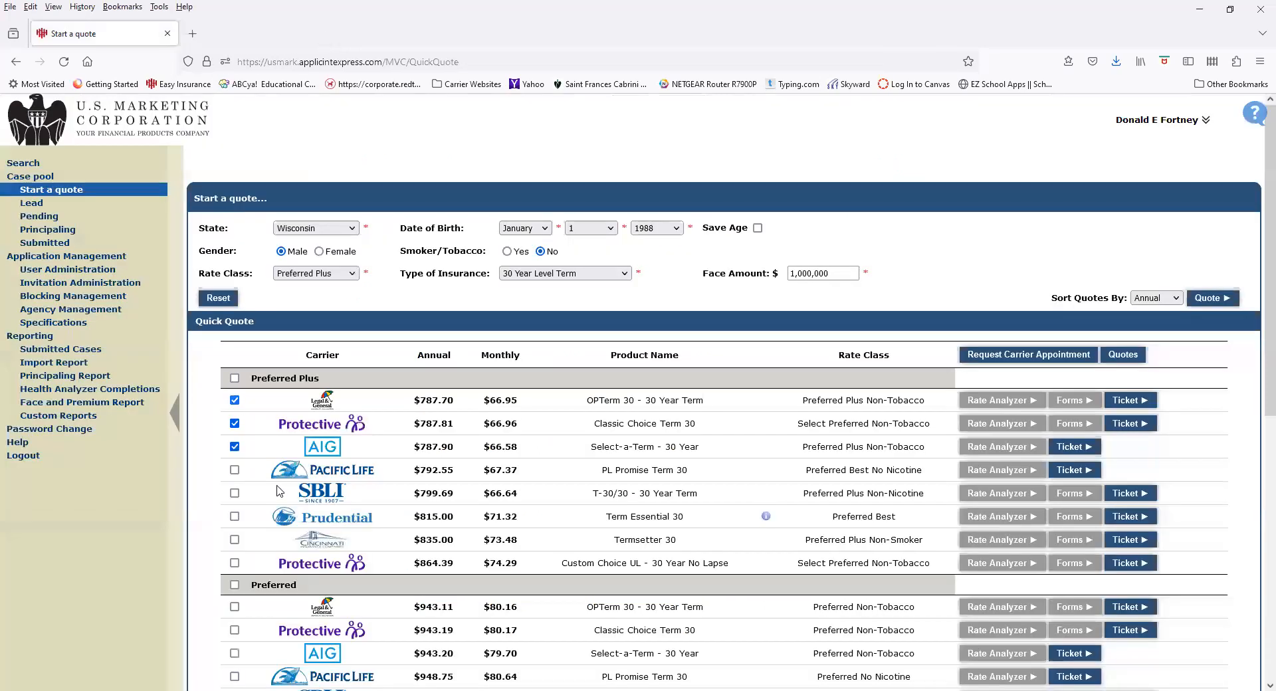
click(234, 424)
click(234, 446)
click(235, 400)
click(1128, 407)
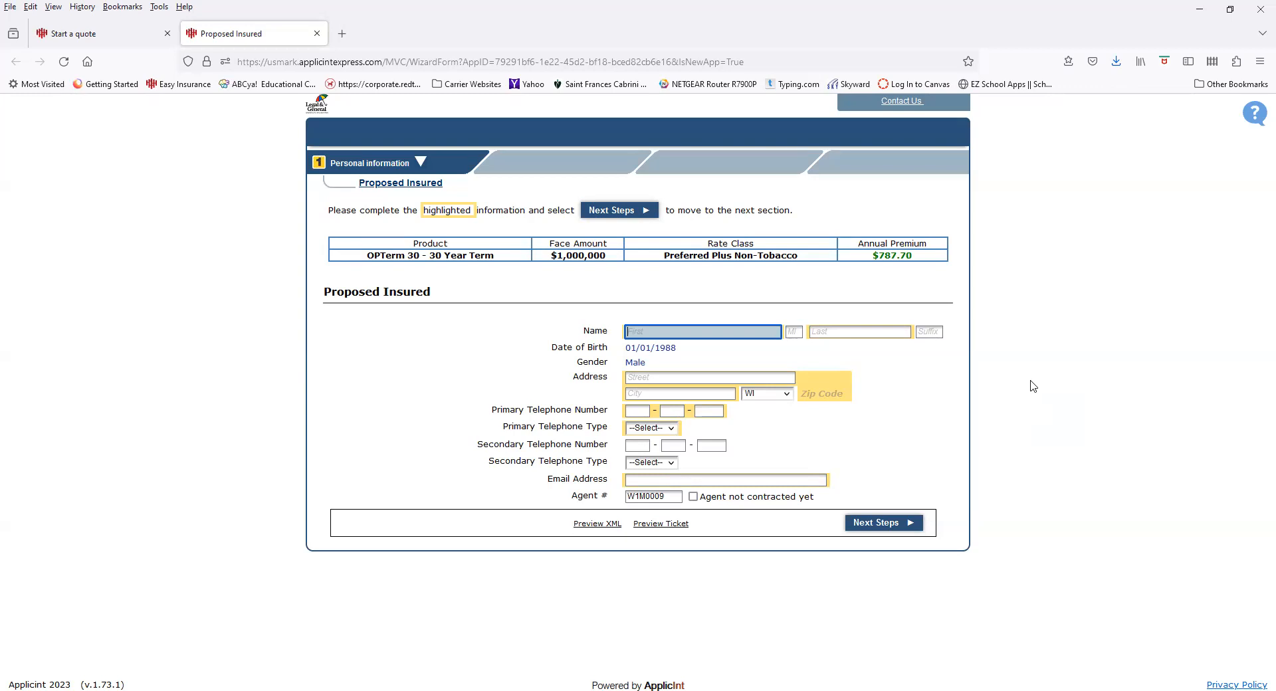
Fill the insured's first name, last name and street address from saved suggestions
click(761, 330)
click(736, 358)
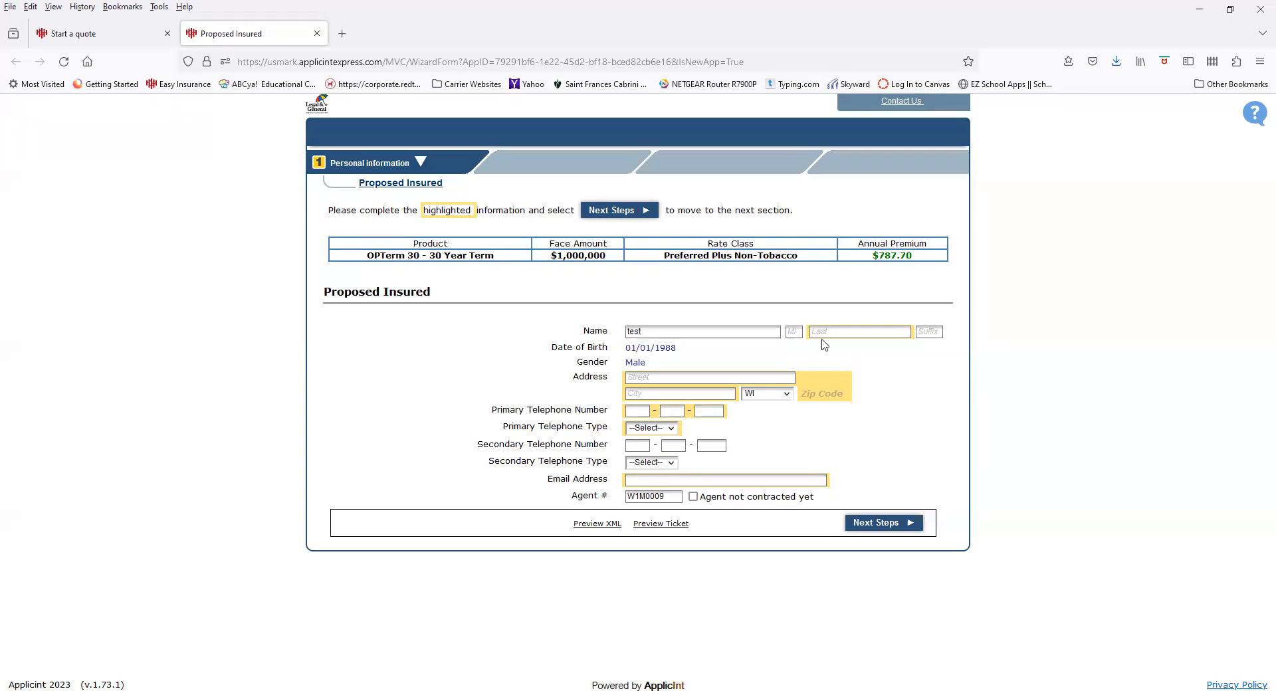
click(829, 331)
text(t)
click(835, 353)
click(724, 376)
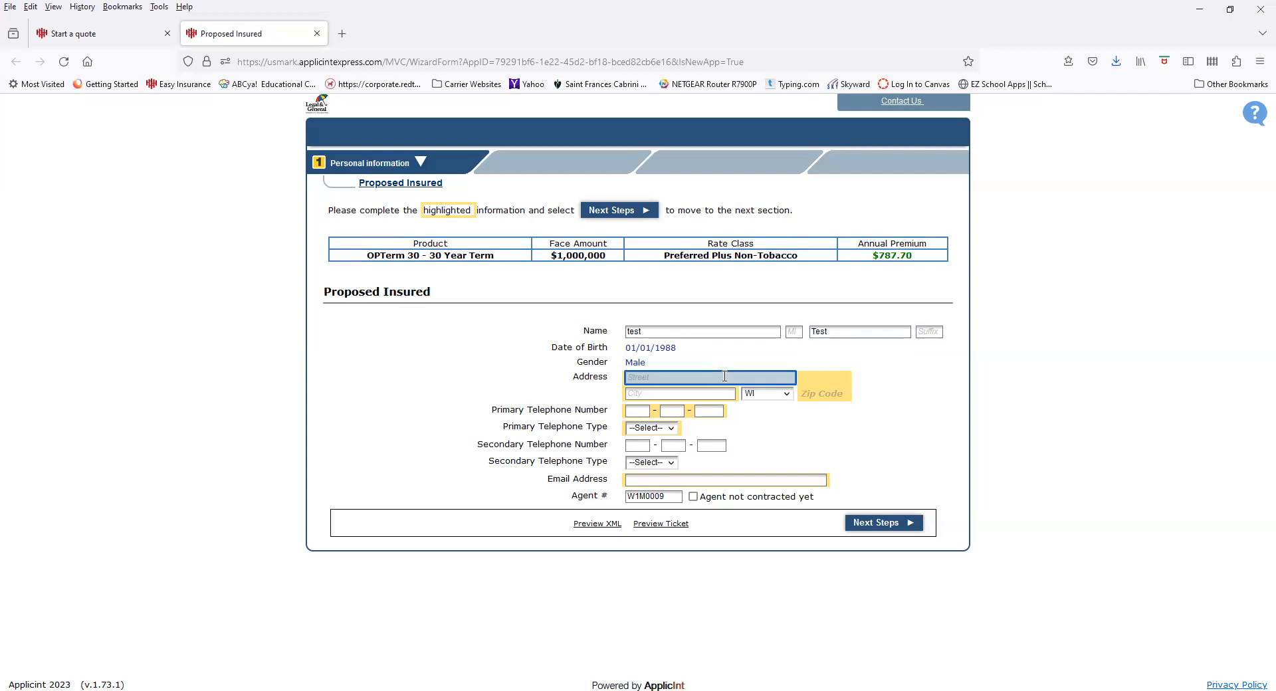
text(123)
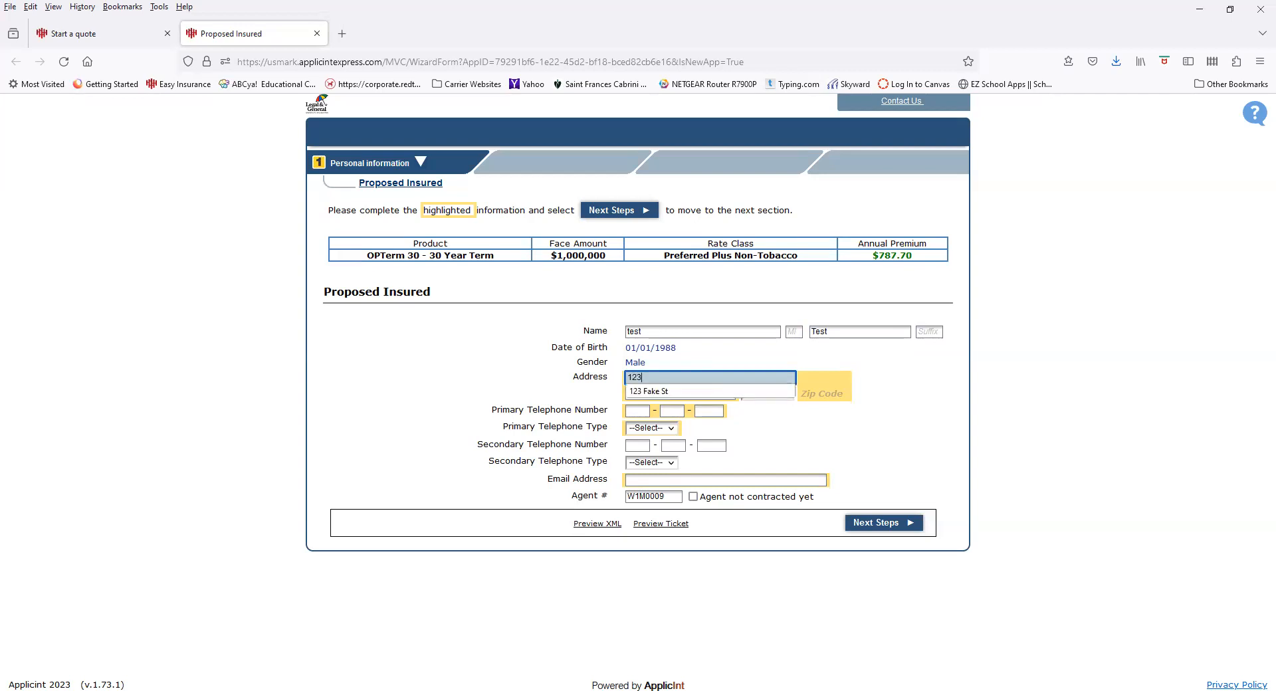
key(Down)
key(Tab)
Enter the city, zip code, Home-type primary phone and e-mail, then submit the insured details
text(a)
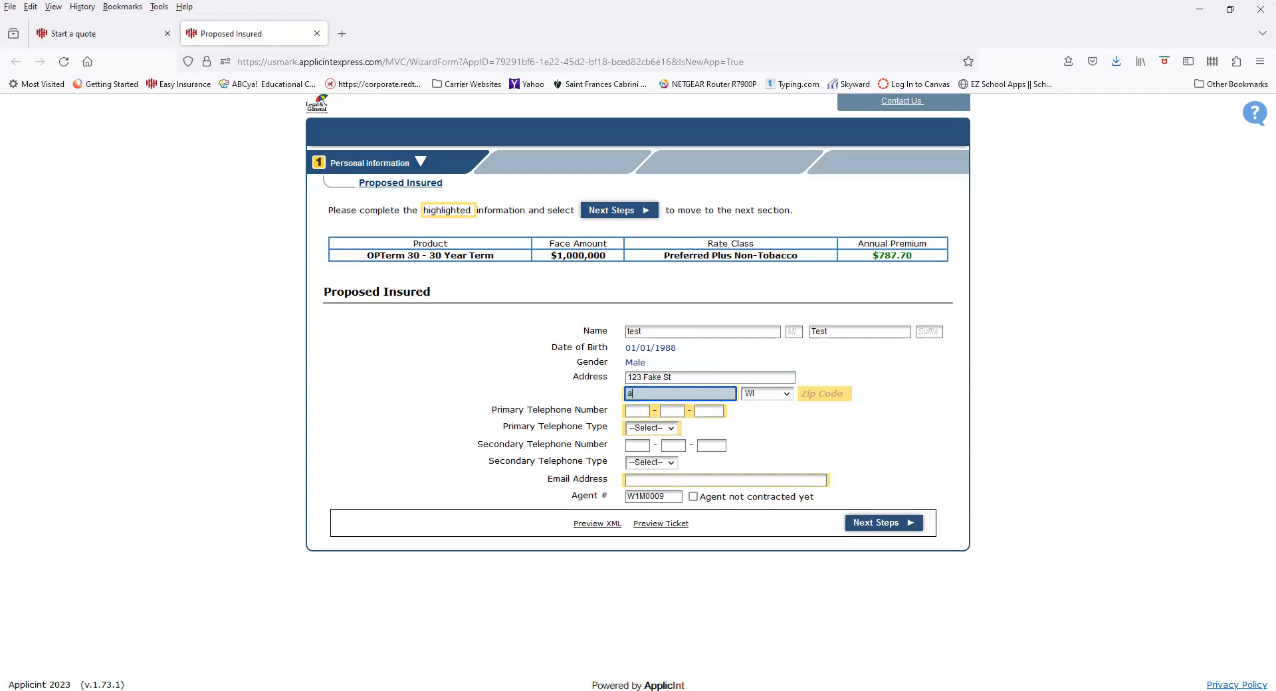
key(Down)
key(Tab)
text(55555)
key(Tab)
text(414-555-1212)
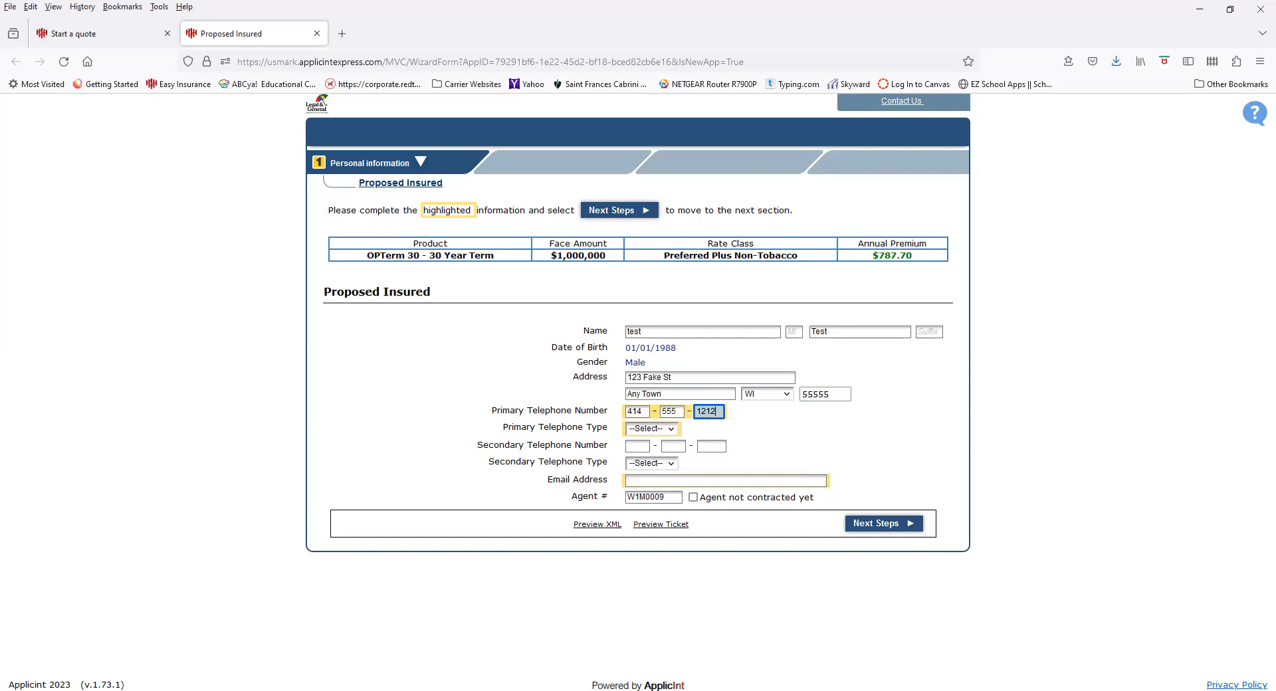
key(Tab)
key(h)
key(Tab)
key(Tab)
key(Tab)
key(Tab)
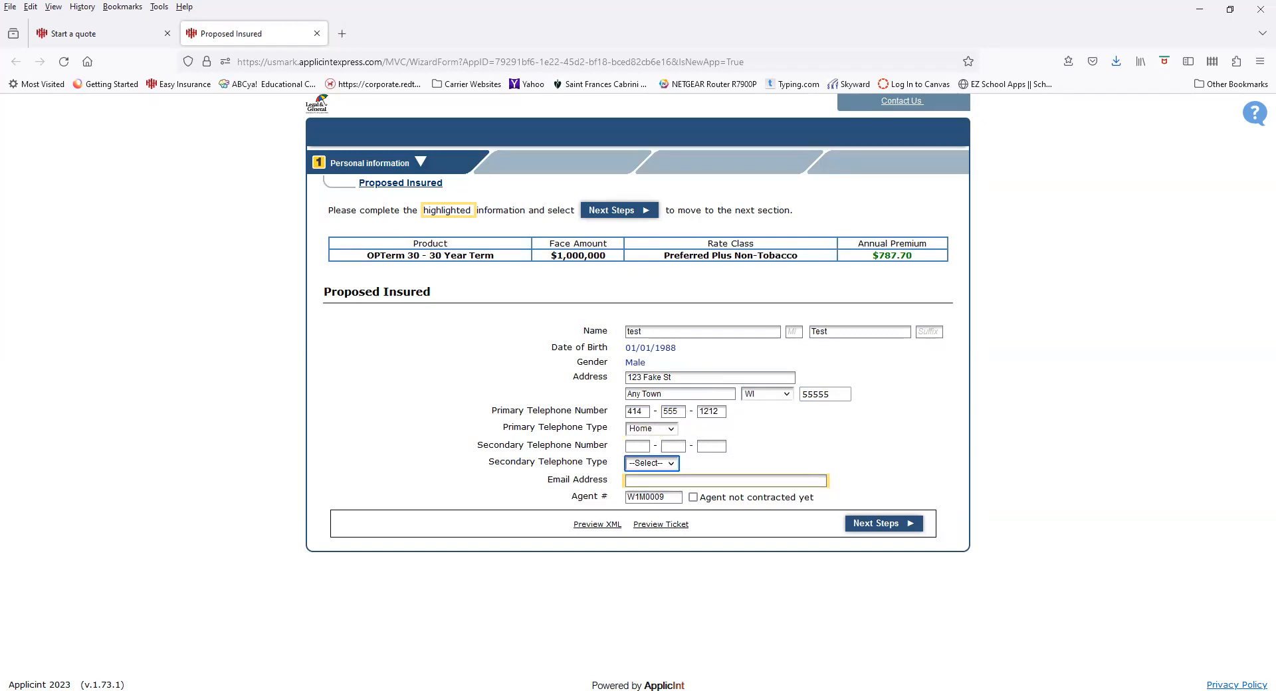
key(Tab)
key(Tab)
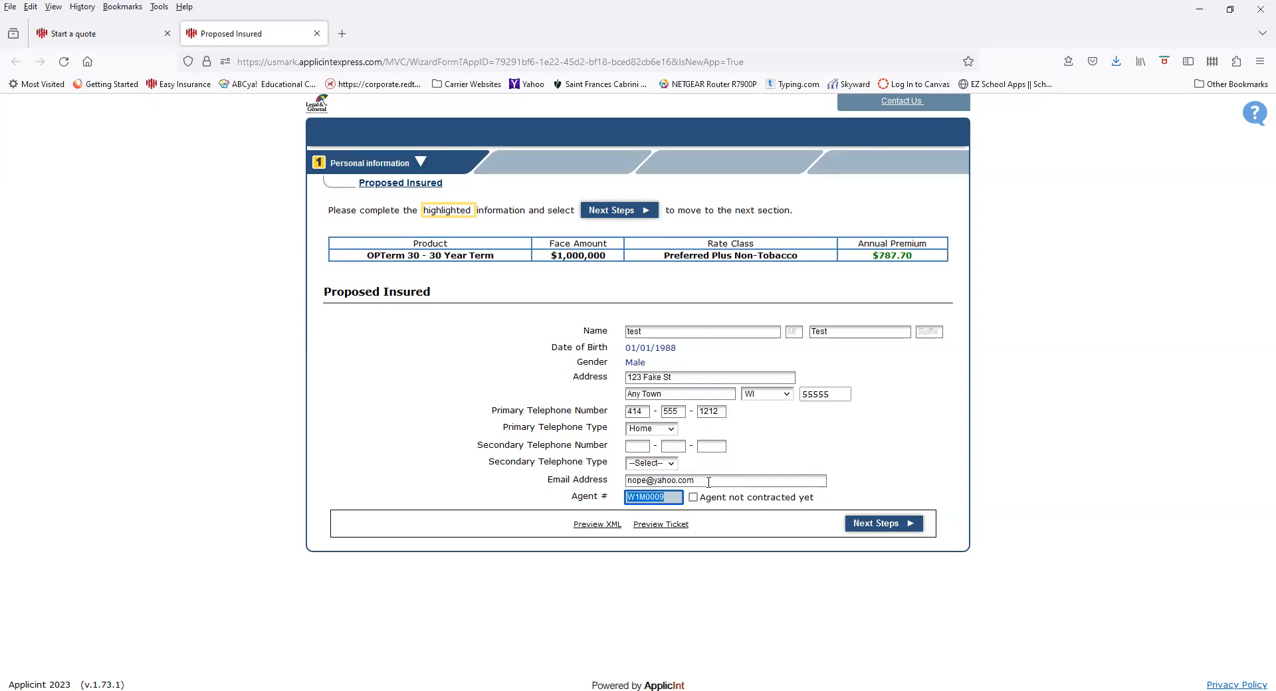
click(889, 525)
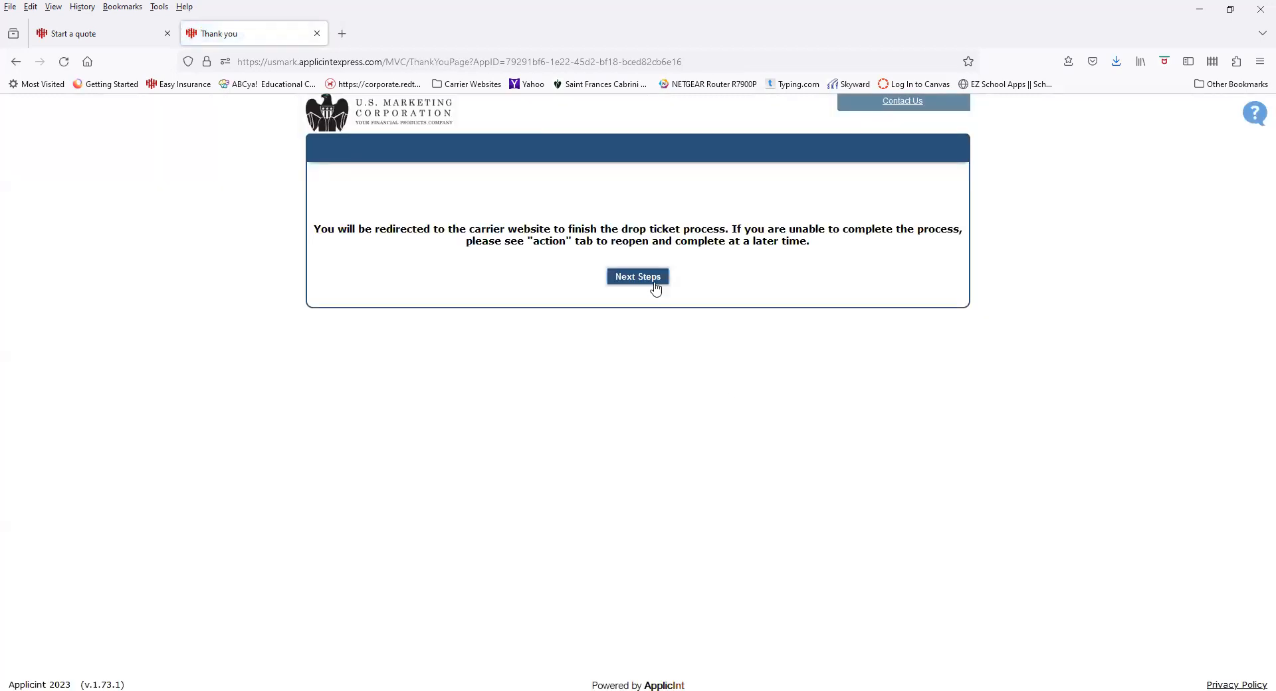
Continue to the Legal & General site, review the prefilled Client Information, and advance
click(650, 277)
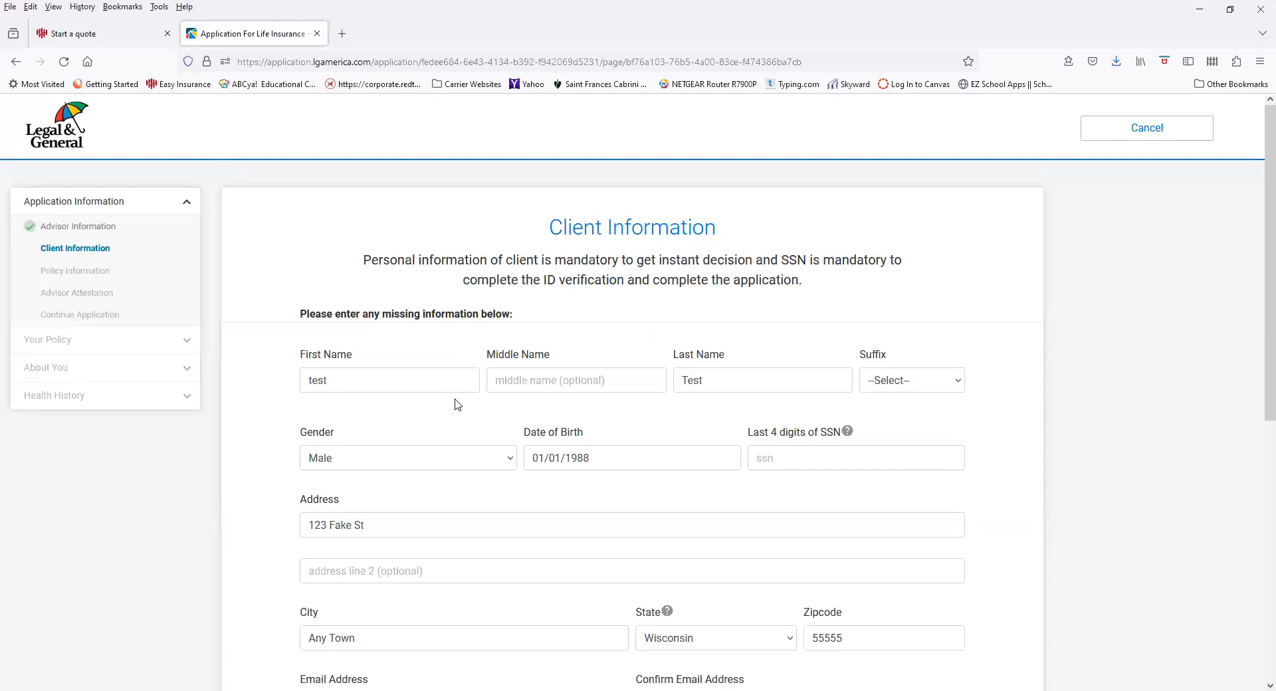
scroll(465, 404, down, 3)
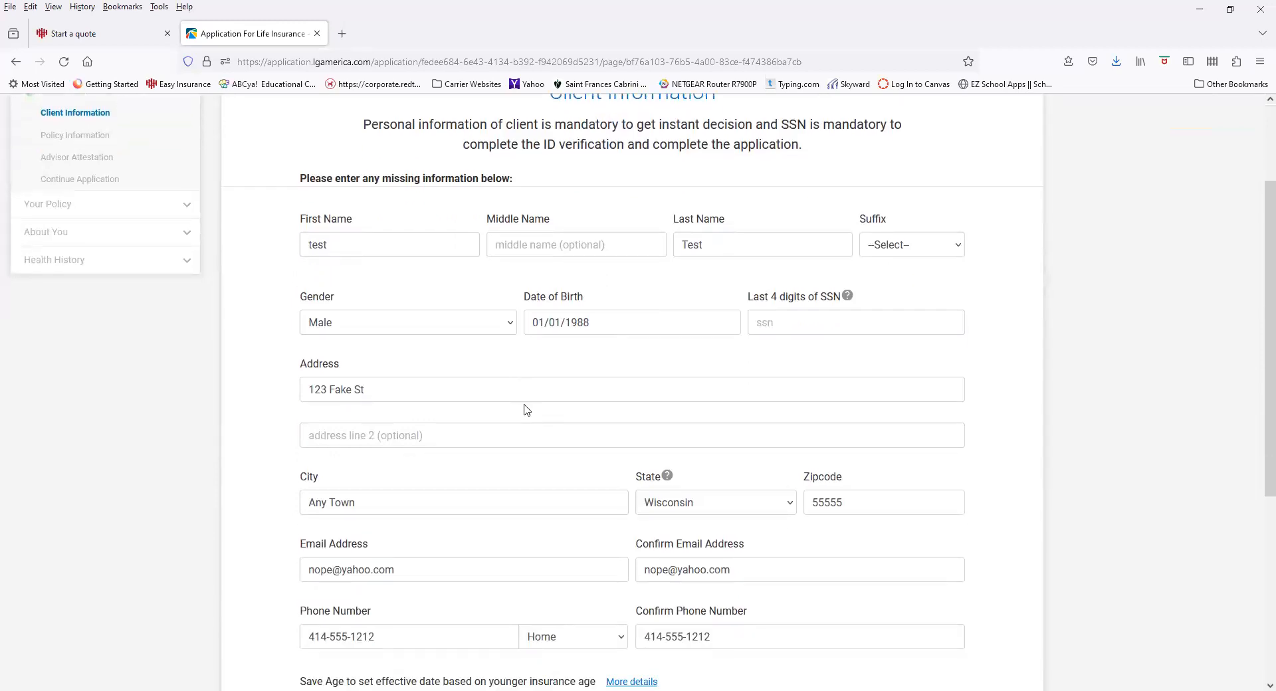
scroll(525, 409, down, 3)
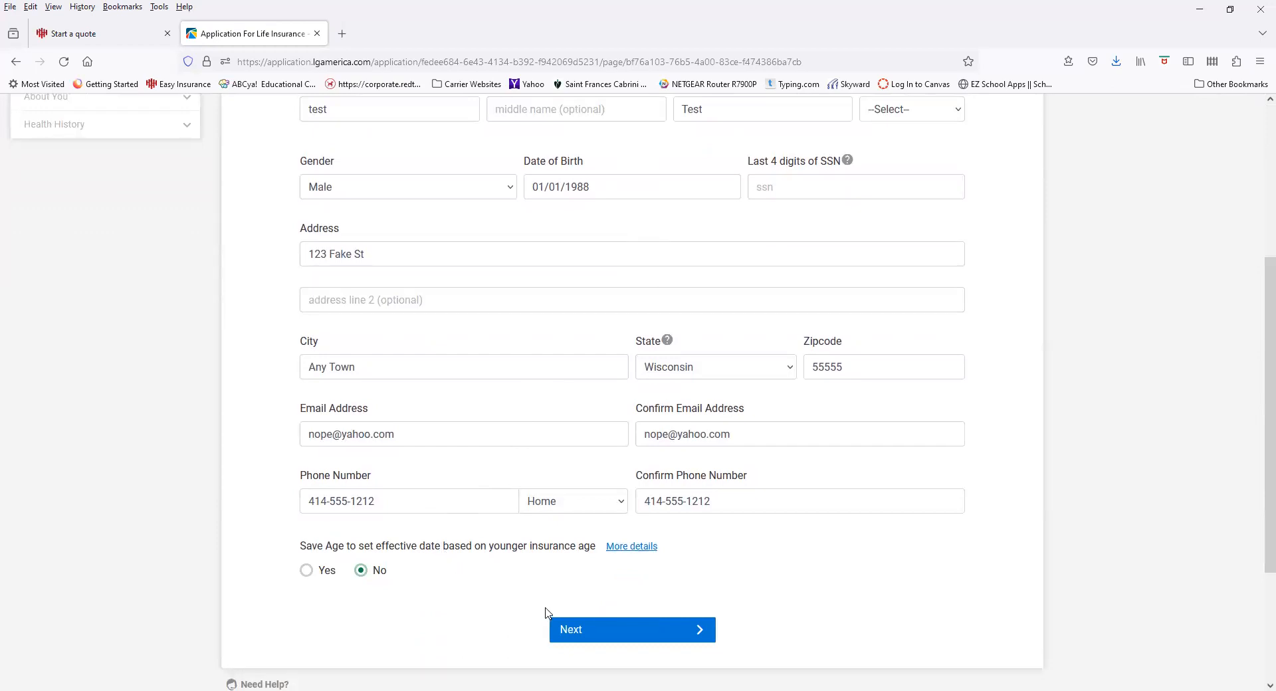
click(570, 628)
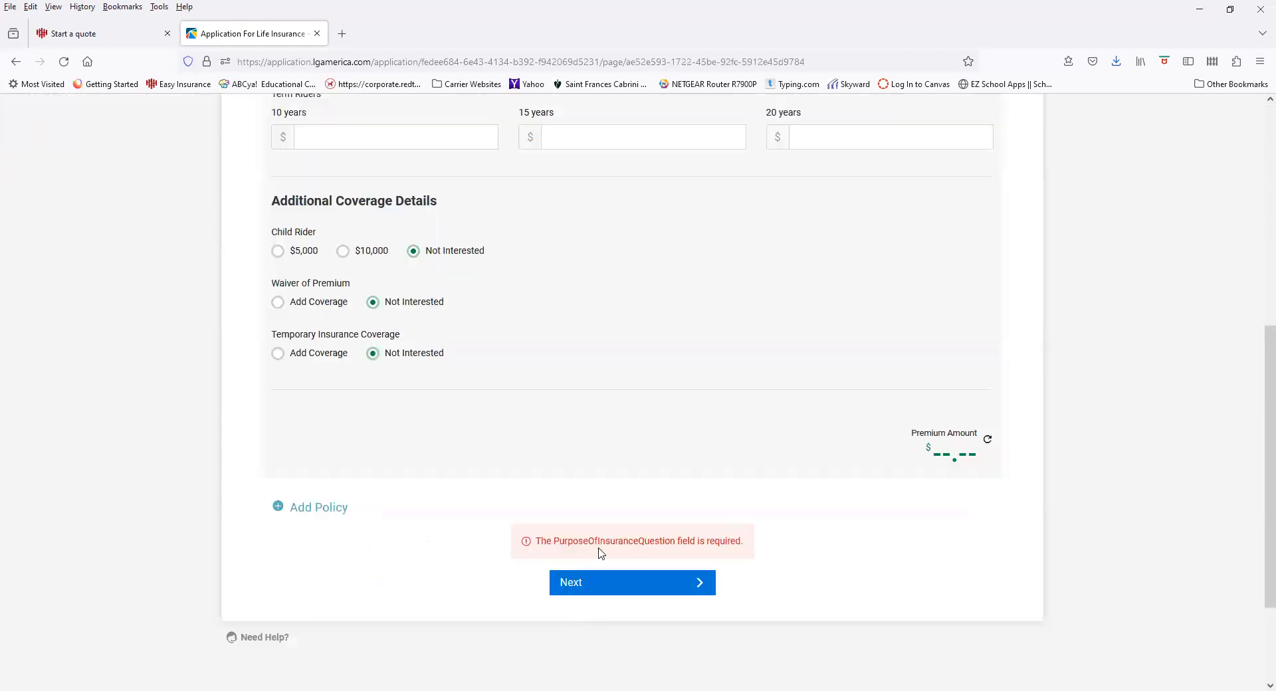
Set Purpose of Insurance to Personal and continue past the Policy Information page
scroll(498, 390, up, 5)
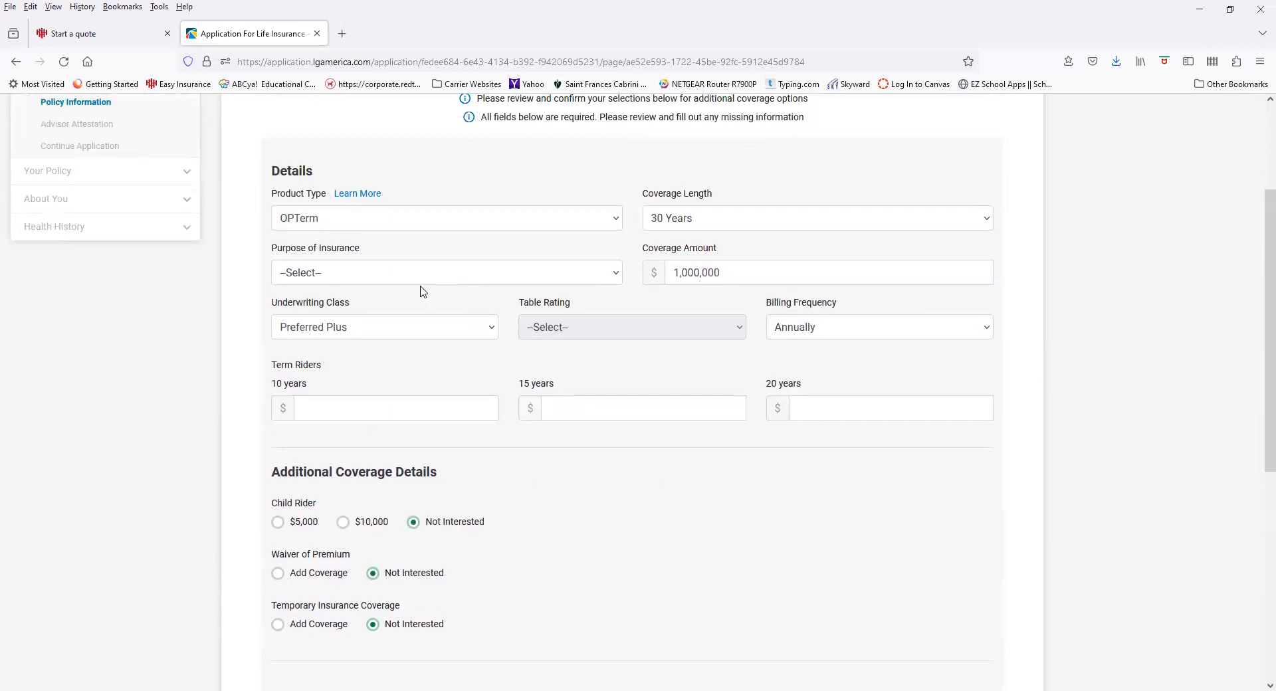
click(422, 284)
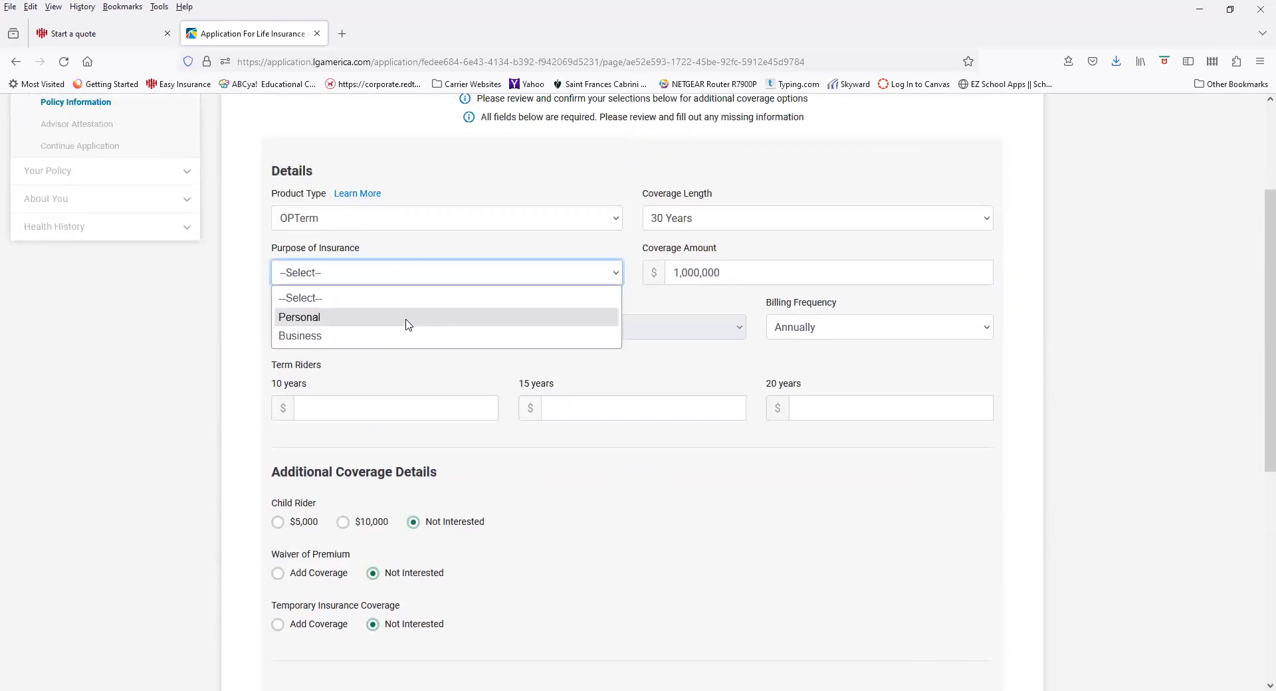
click(408, 318)
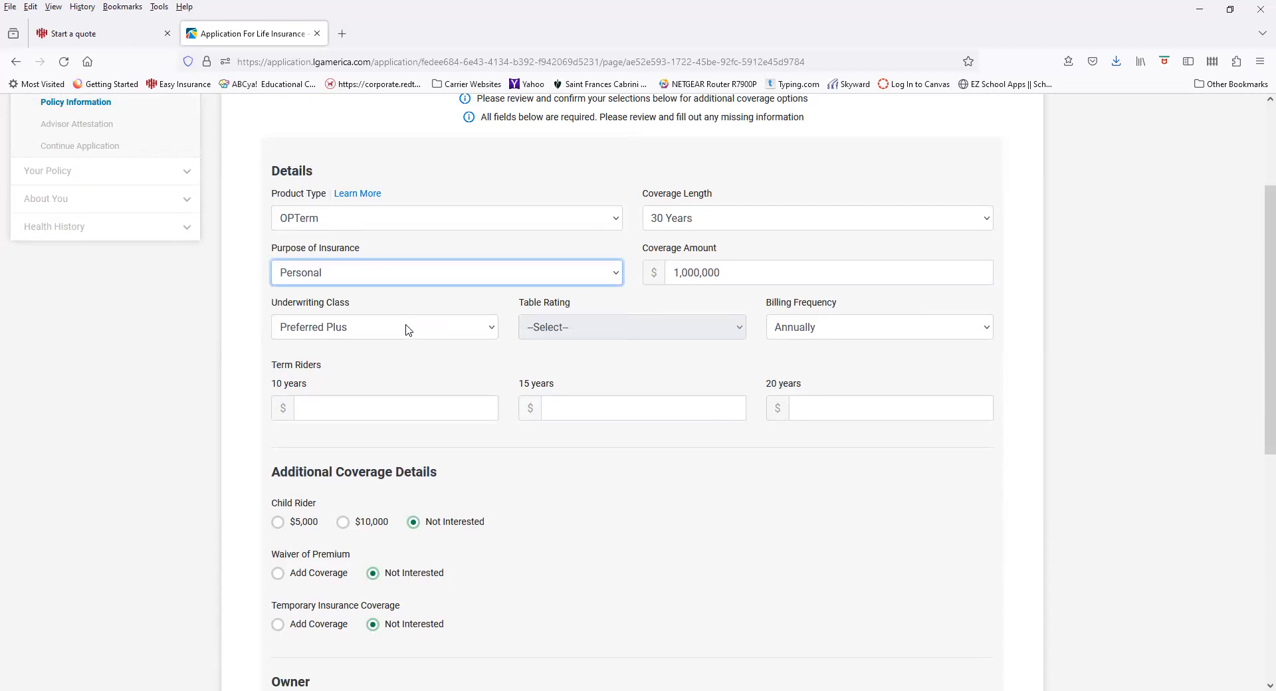
scroll(407, 333, down, 2)
scroll(382, 499, down, 2)
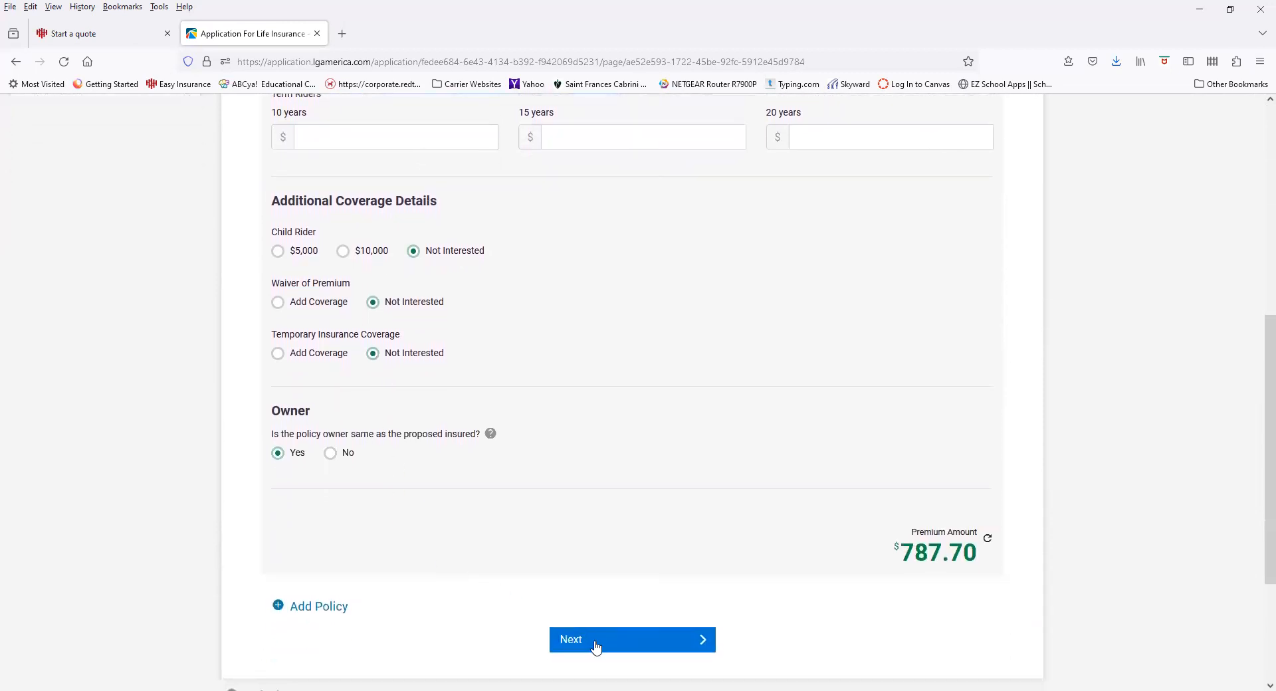
click(596, 645)
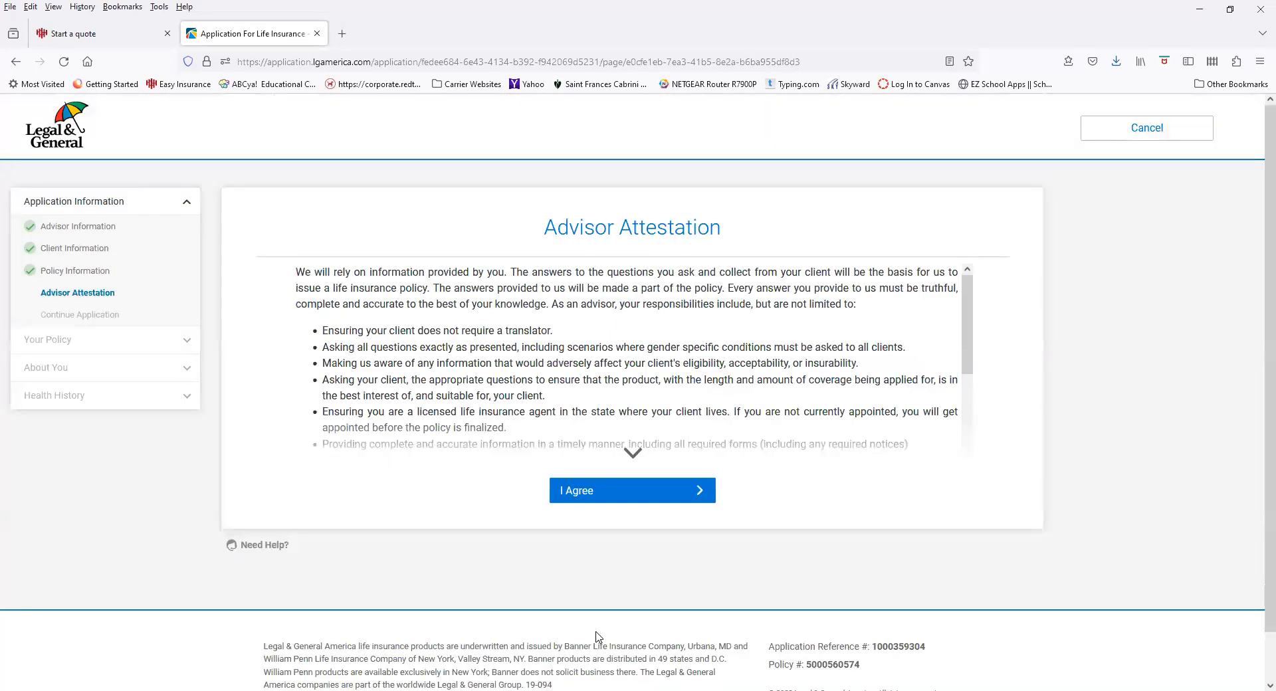
Agree to the advisor attestation, then open a new blank browser tab
click(628, 495)
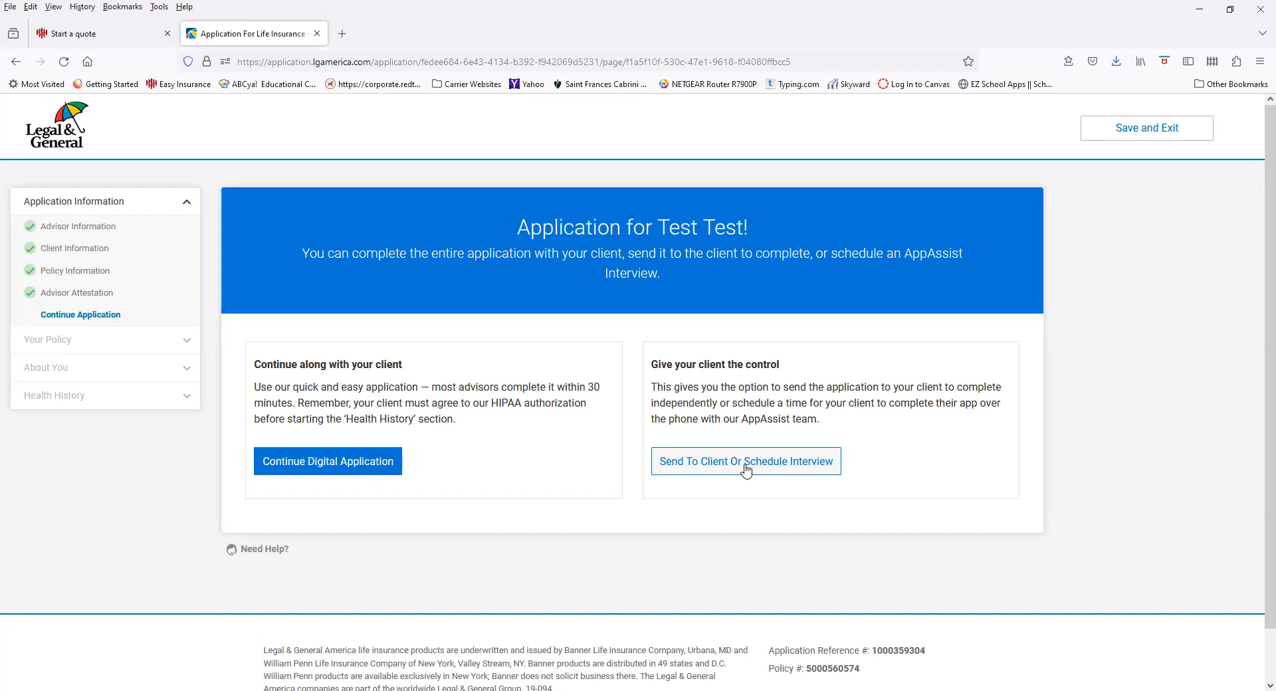
click(343, 34)
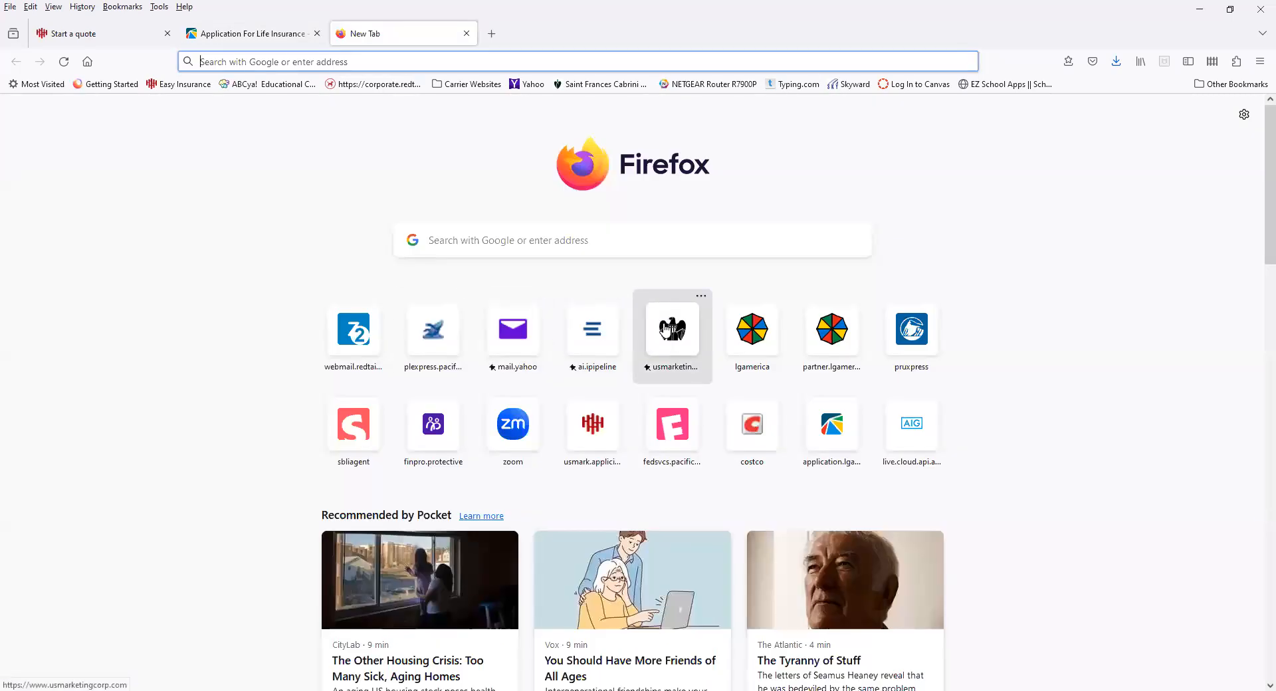
Go to Wholesale Insurance > Client Prep for Life Insurance on the US Marketing Corp site
click(665, 328)
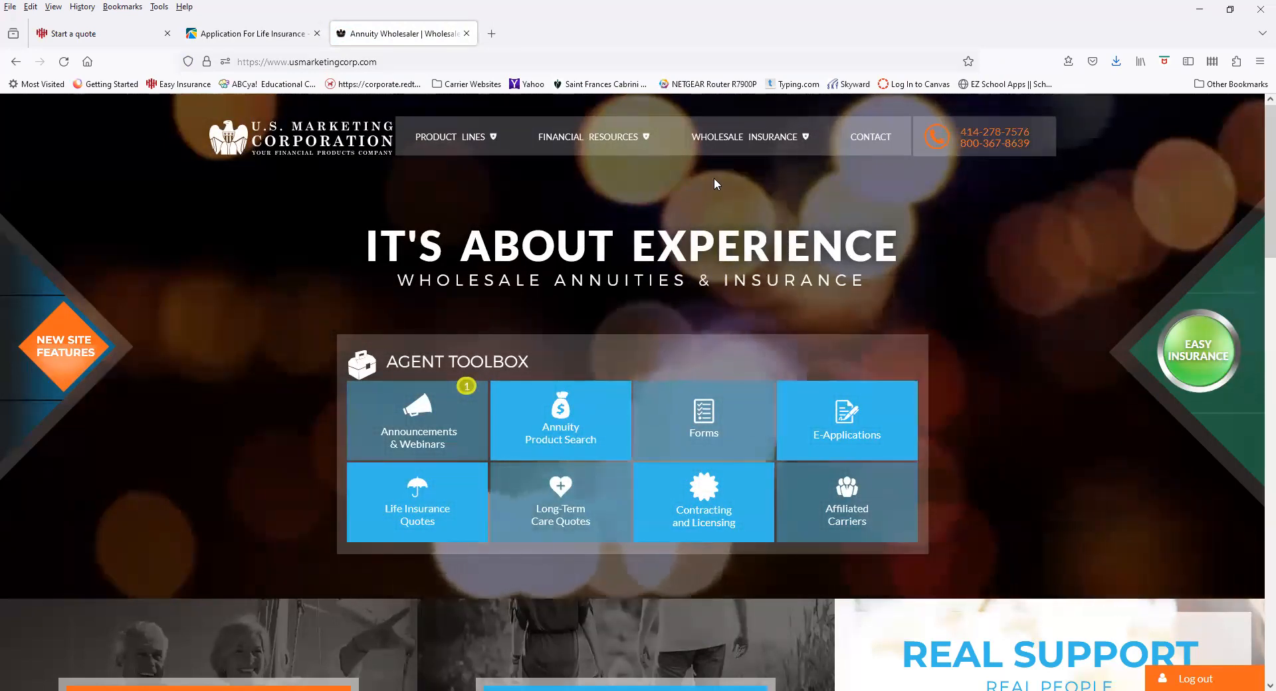
mouse_move(768, 137)
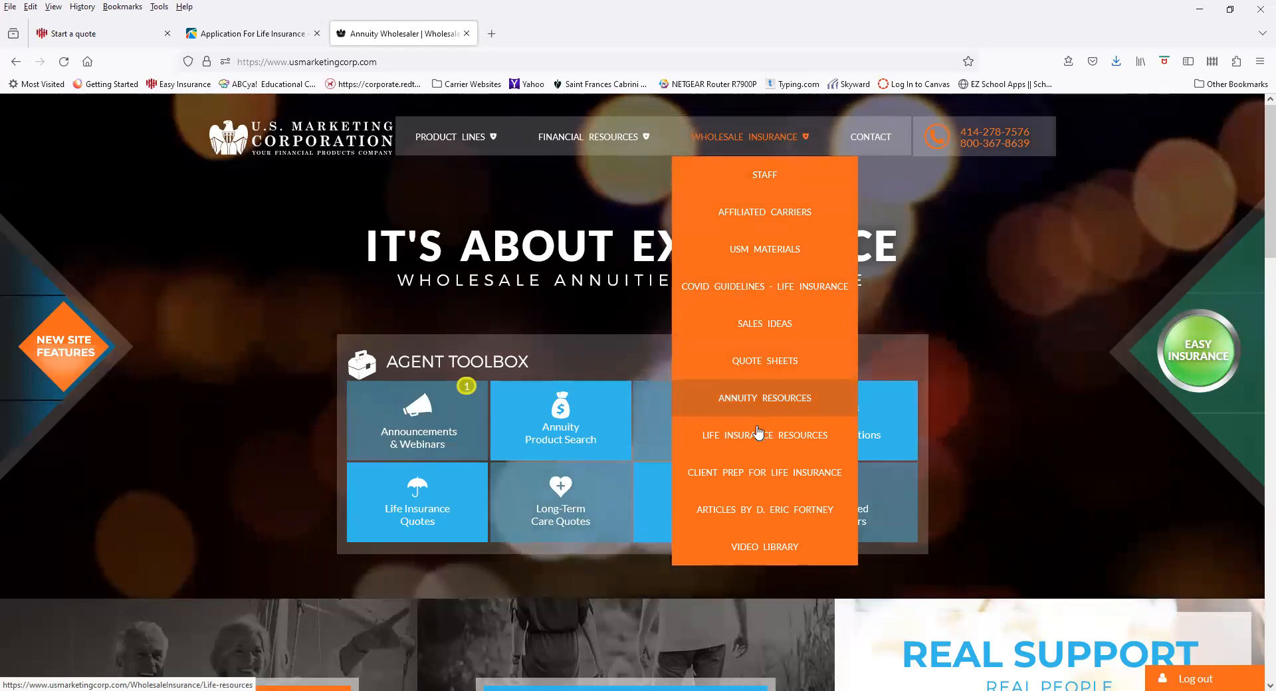
click(760, 472)
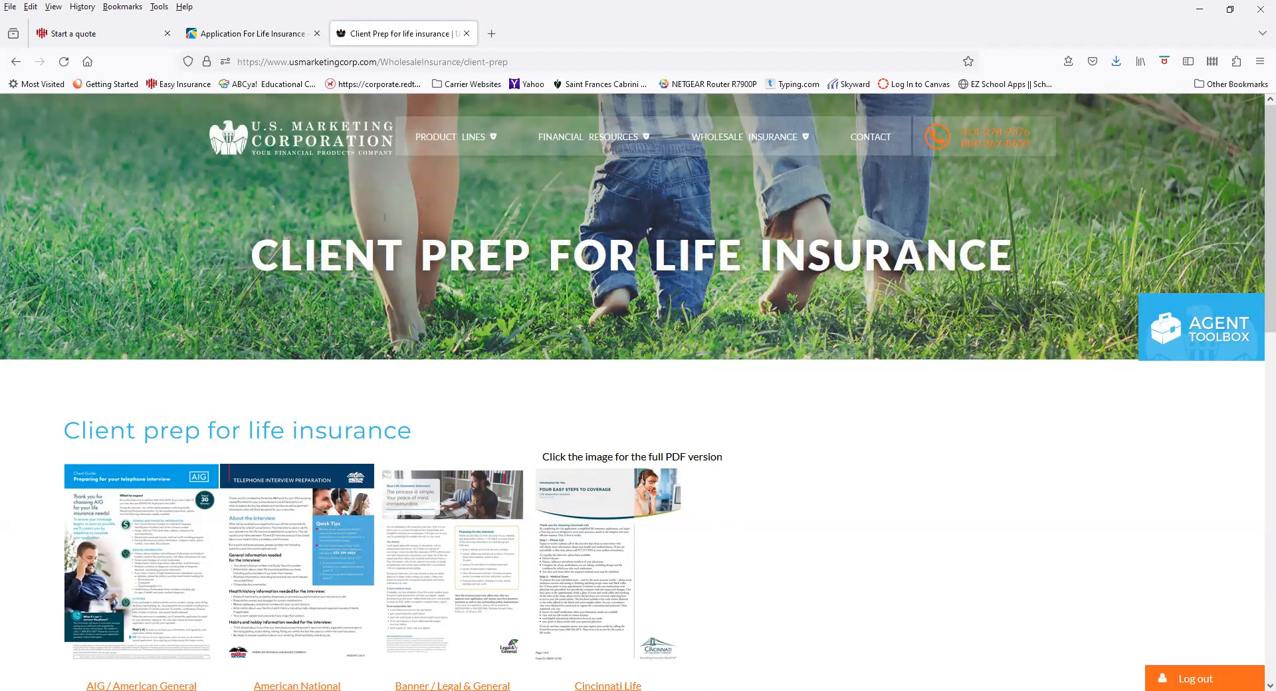
Open the Legal & General what-to-expect PDF, then load the US Marketing Corp homepage in a fourth tab
scroll(472, 446, down, 2)
click(474, 449)
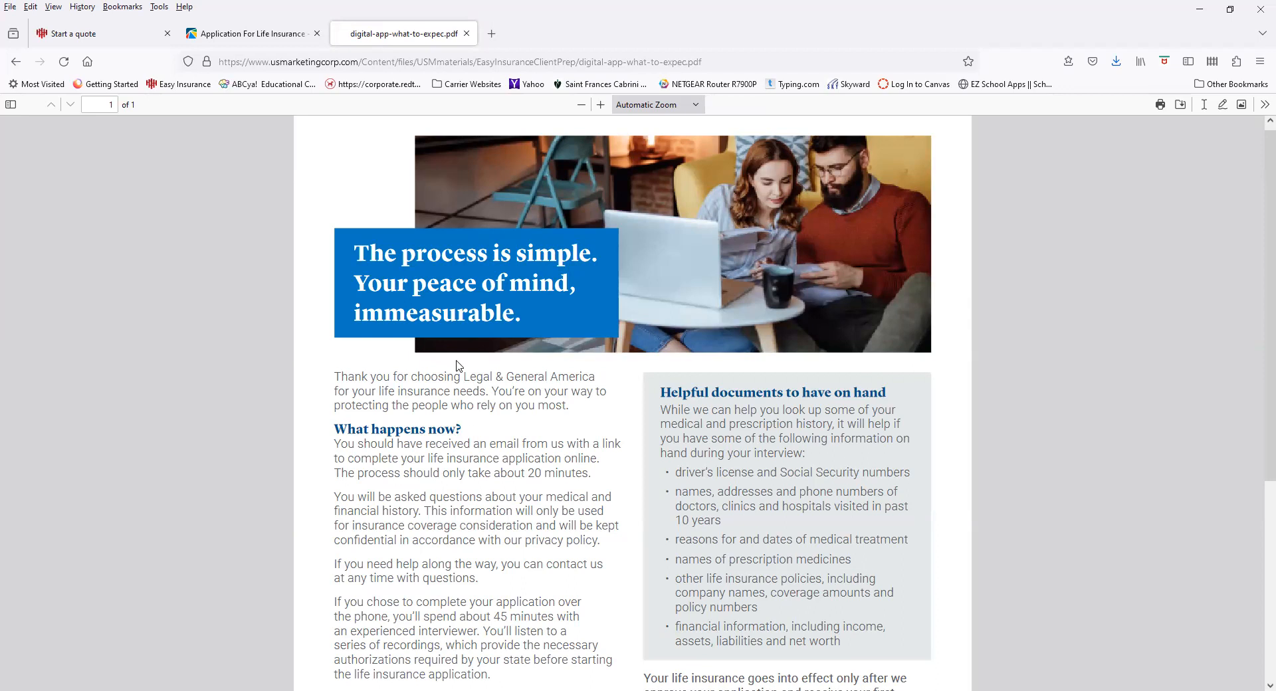
scroll(259, 292, up, 1)
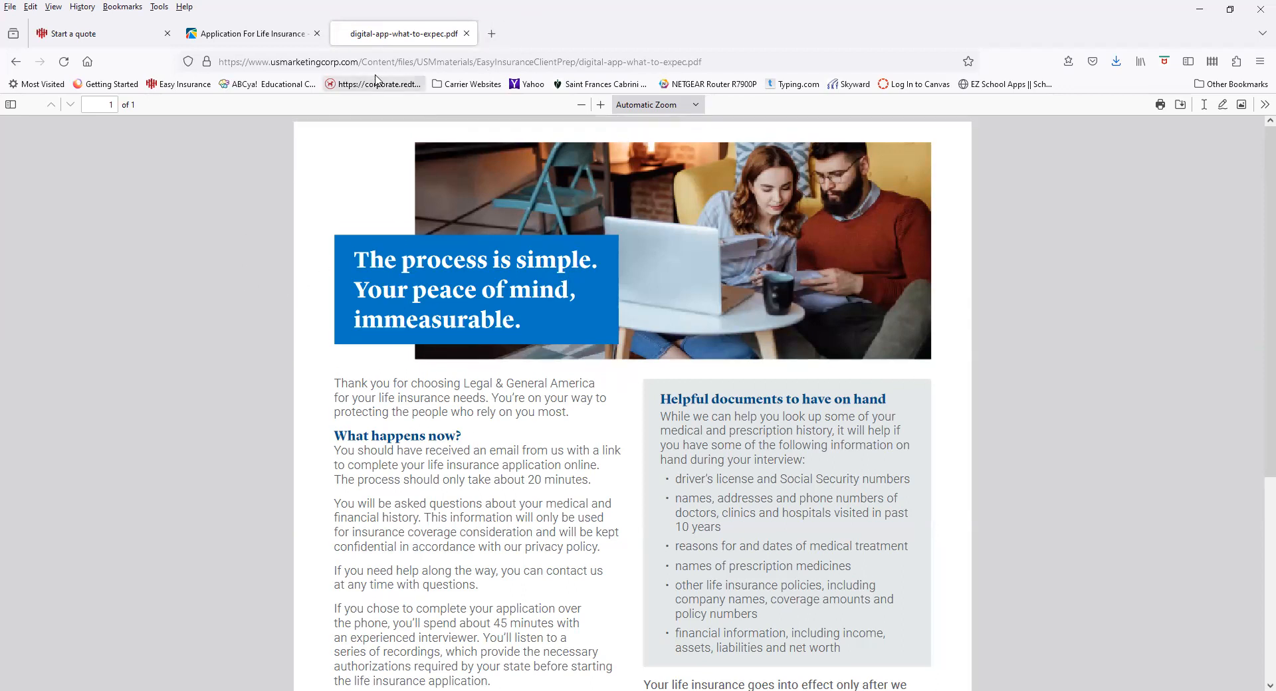
key(ctrl+t)
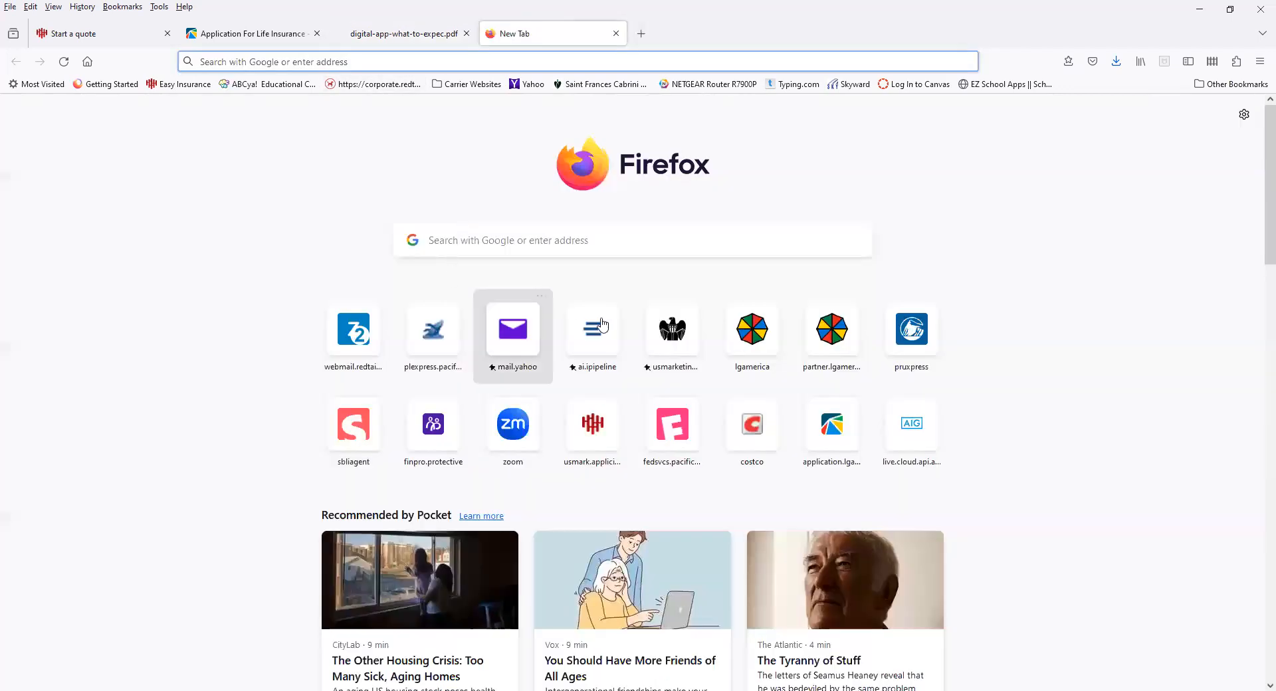
click(651, 327)
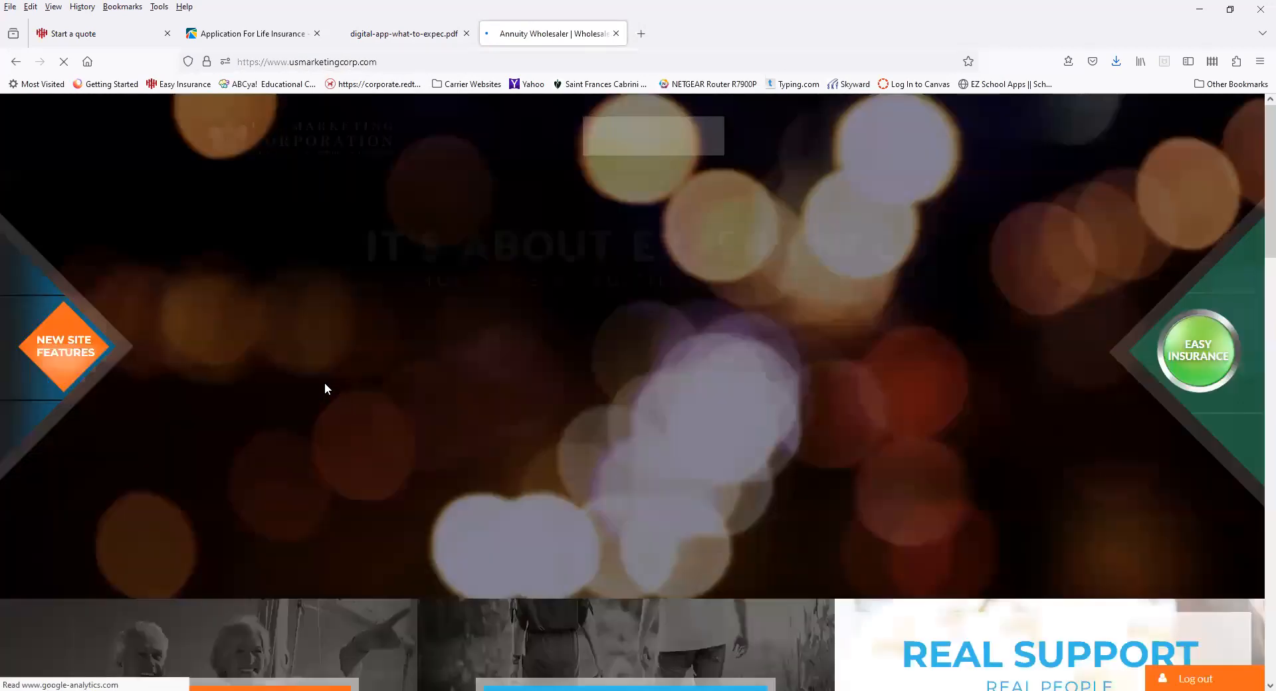